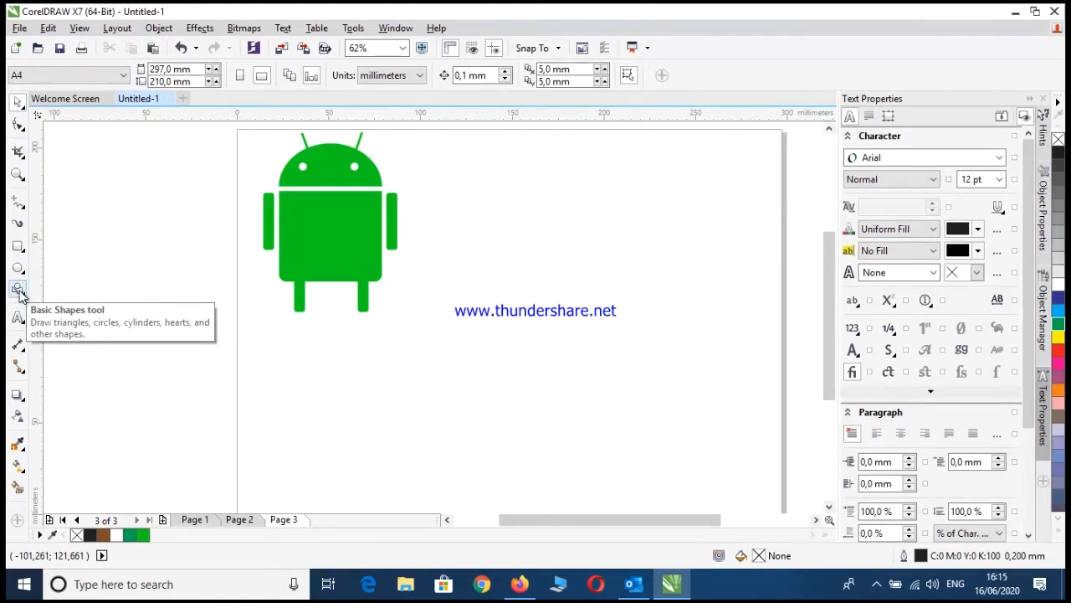
Draw an arch with the Basic Shapes tool, about 103 mm wide and 52 mm high, in the empty page area beside the green robot
click(18, 289)
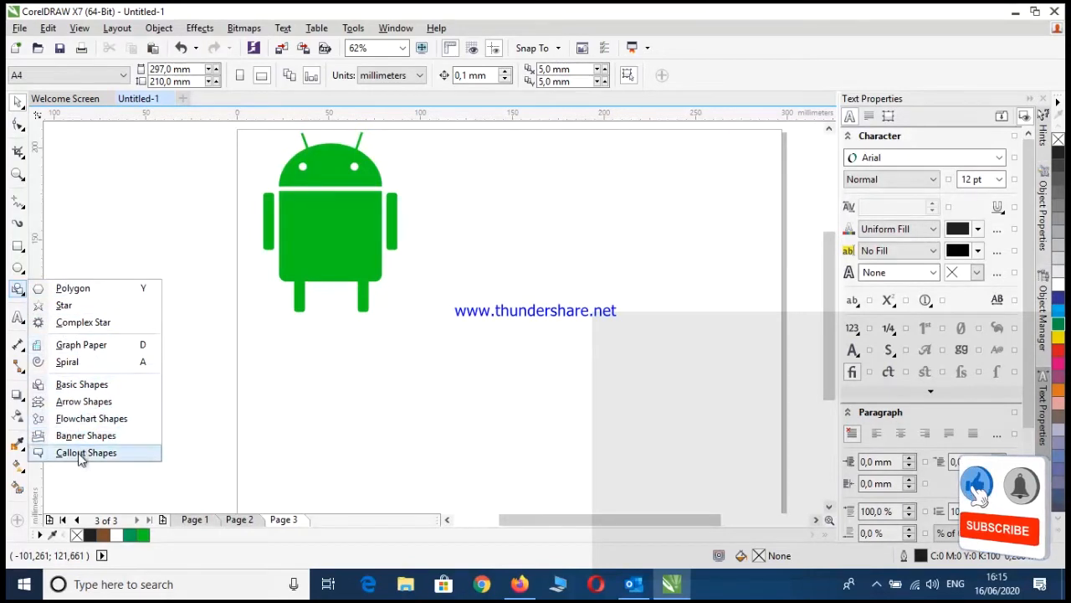
click(81, 387)
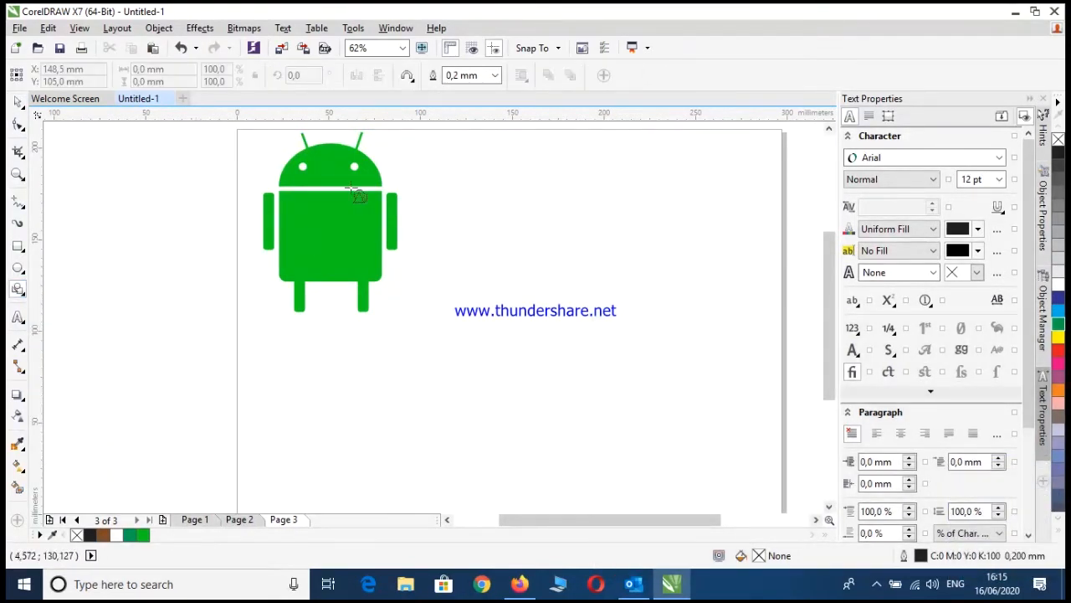
click(410, 79)
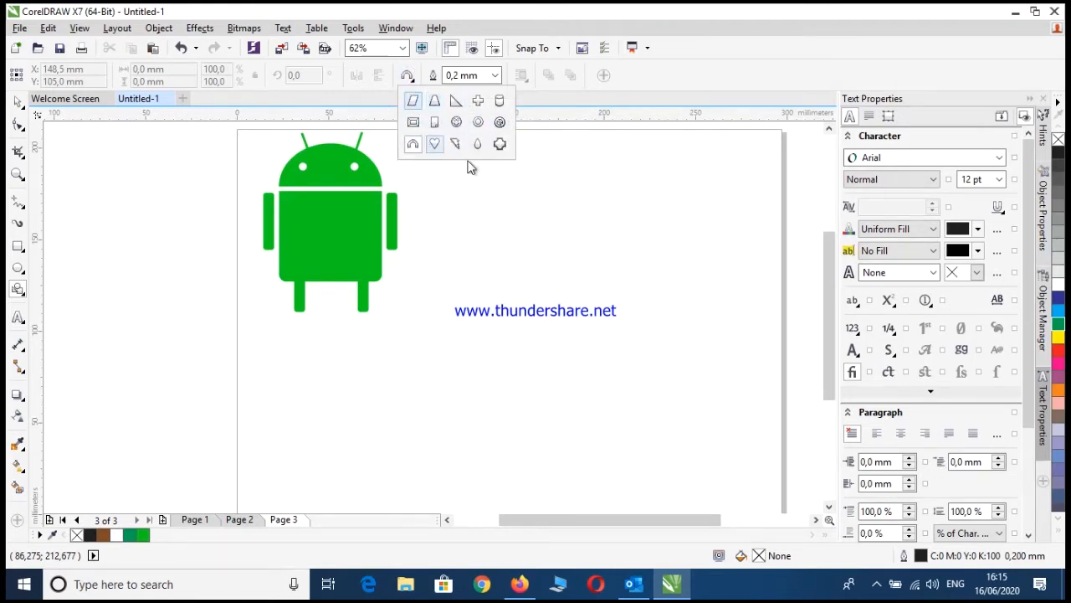
click(412, 144)
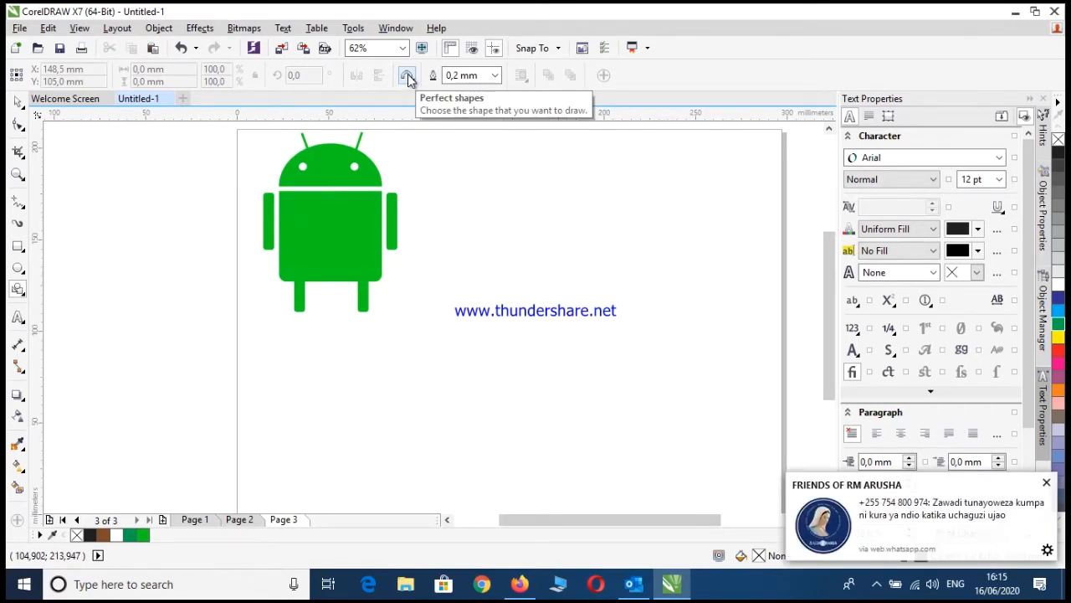
click(409, 78)
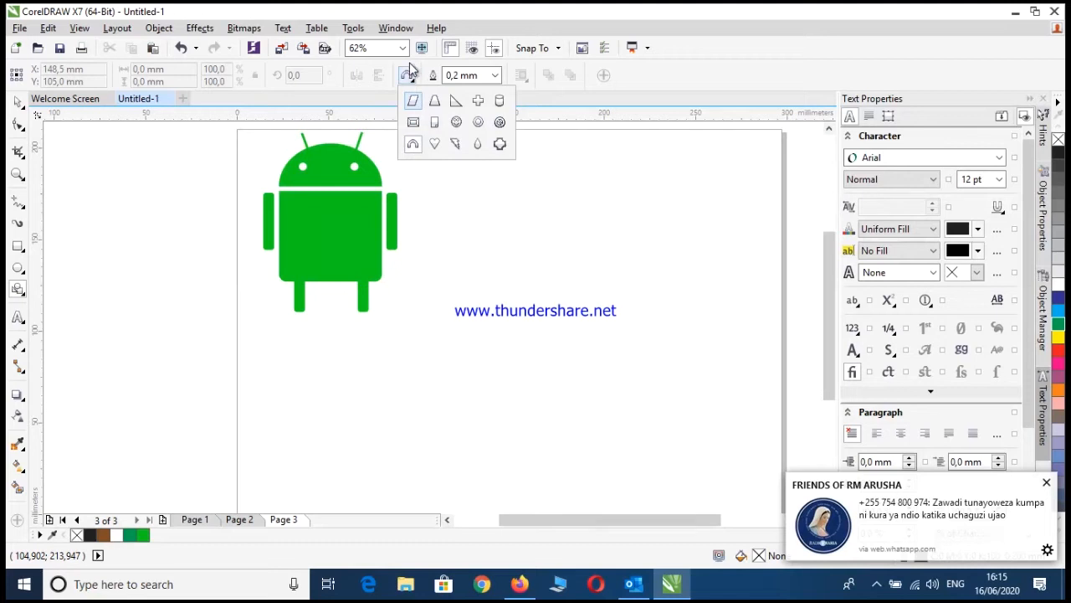
click(407, 77)
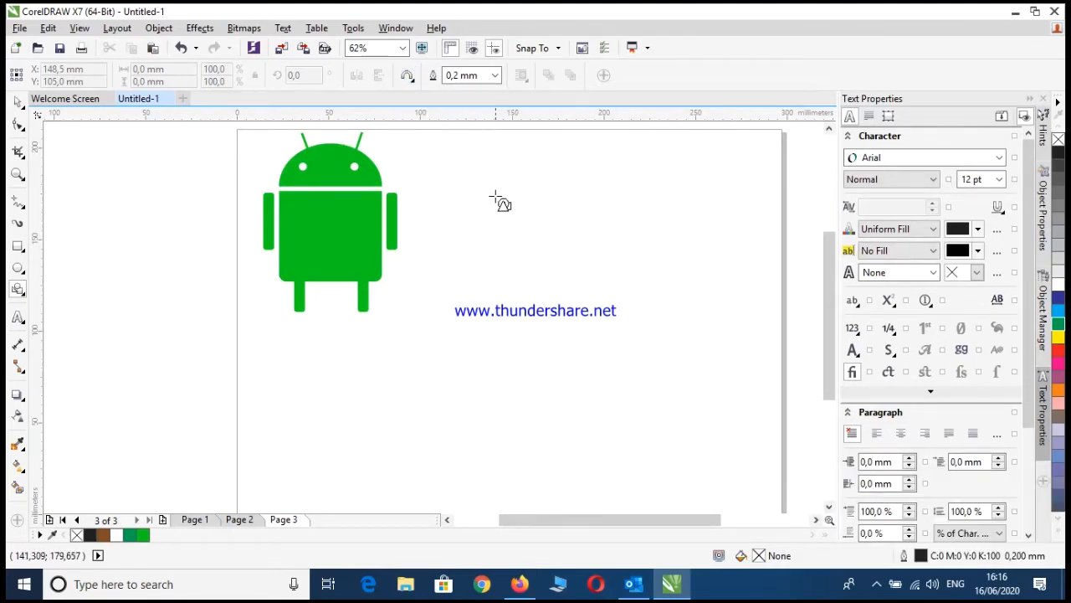
drag(495, 195, 660, 354)
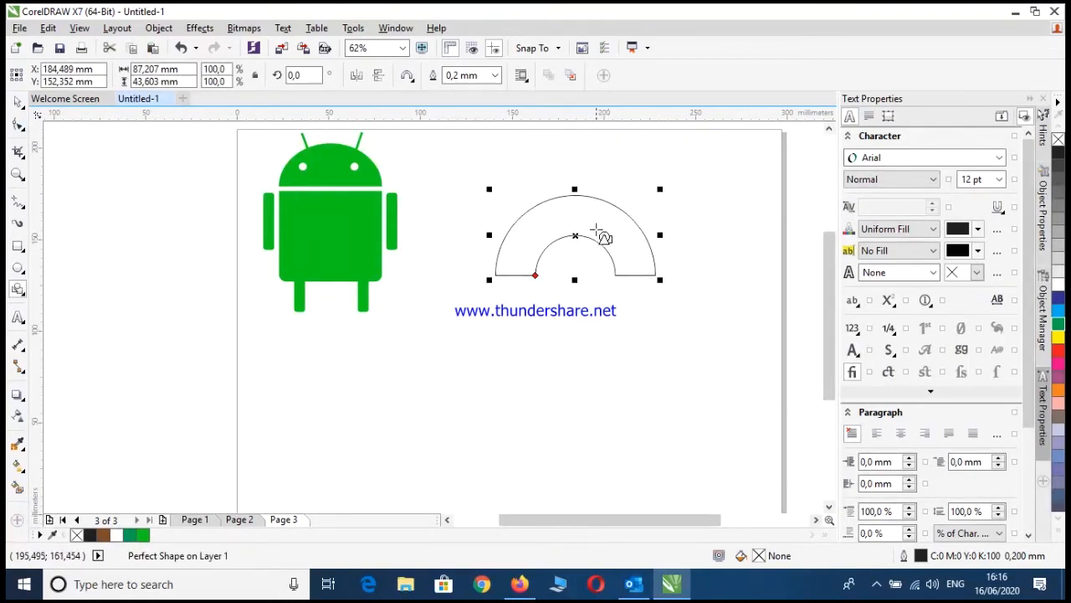
key(Delete)
drag(489, 195, 675, 267)
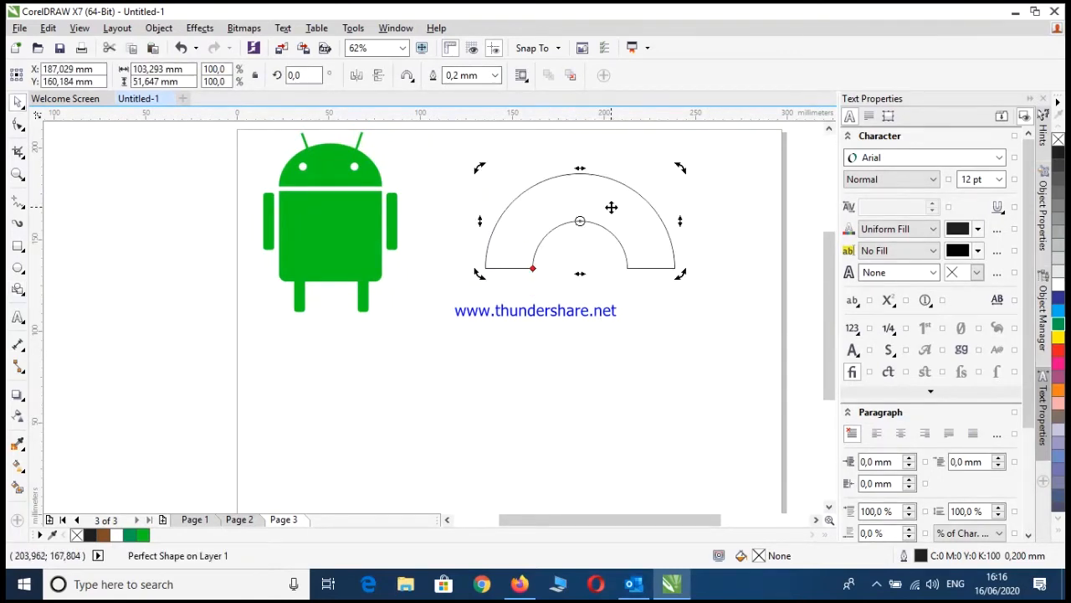
Convert the arch to curves and delete its inner arc nodes to leave a solid half-circle with a straight base
right_click(611, 207)
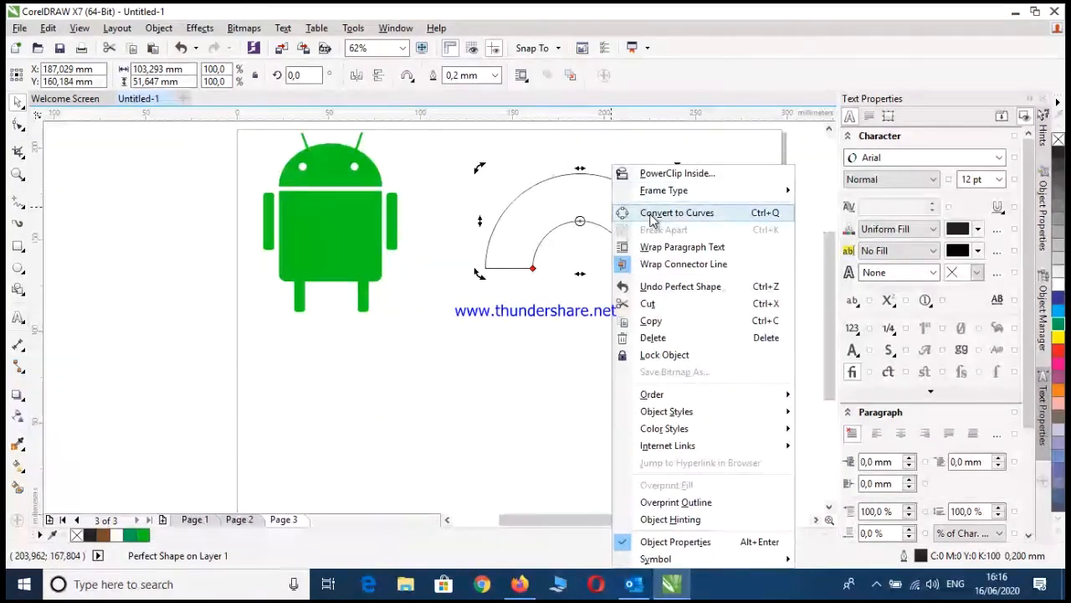
click(628, 212)
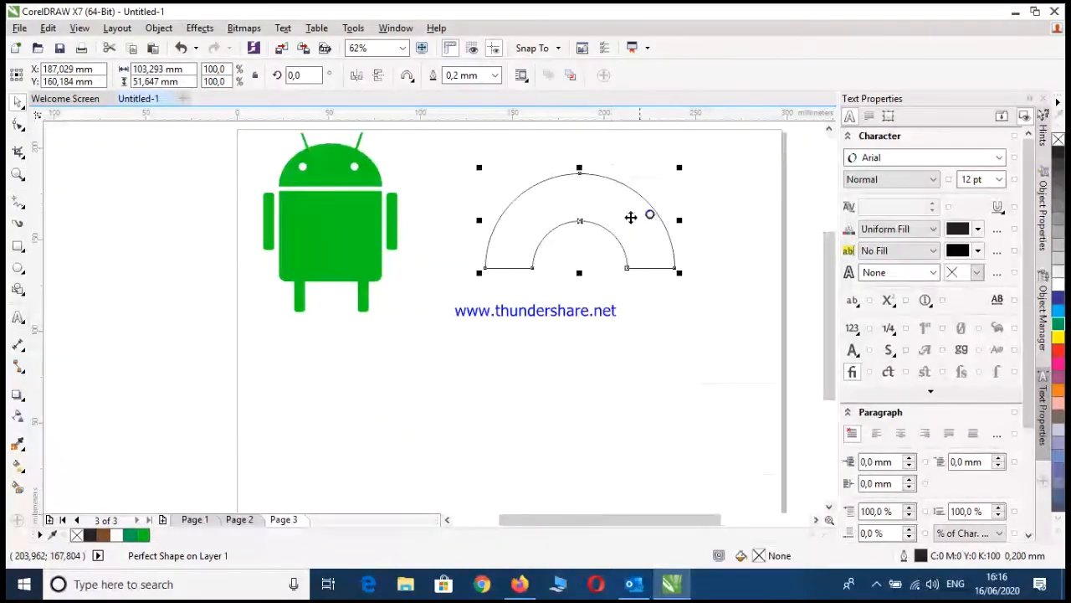
click(18, 123)
click(580, 220)
key(Delete)
drag(538, 275, 640, 255)
key(Delete)
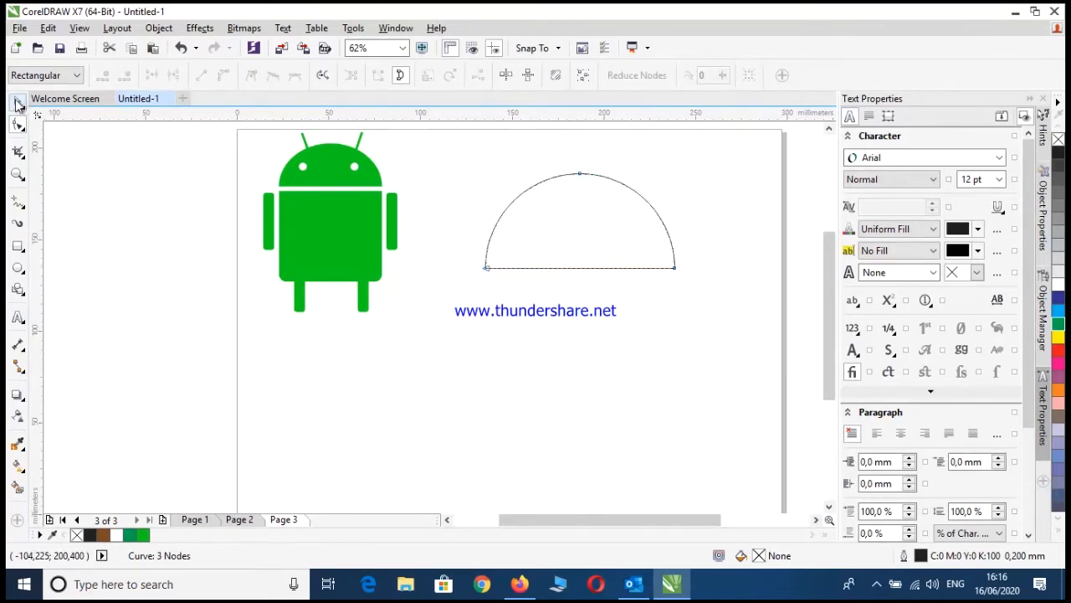
Flatten the half-circle from its upper edge to a height of about 36 mm, keeping its base in place
click(19, 102)
drag(579, 168, 588, 197)
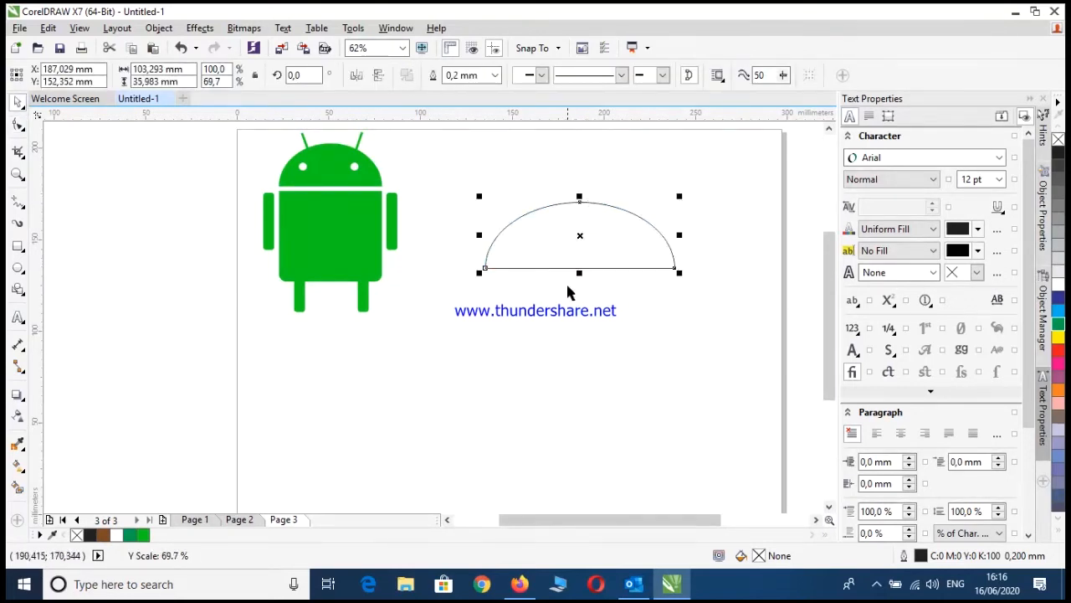
click(516, 322)
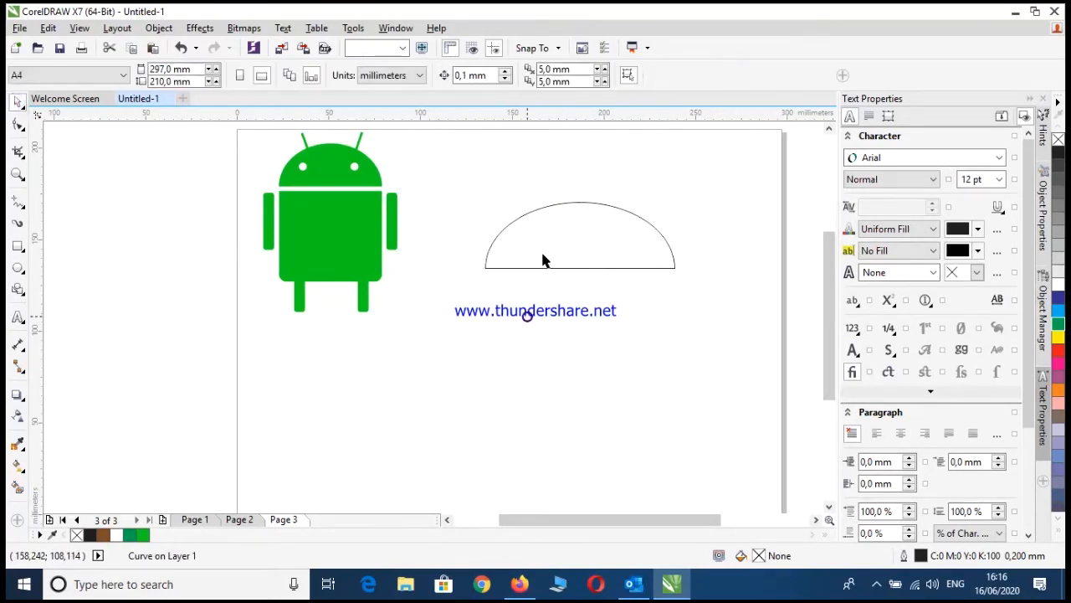
Draw a body rectangle directly below the dome at the same width, about 103 mm wide and 90 mm high
click(18, 246)
drag(486, 268, 676, 415)
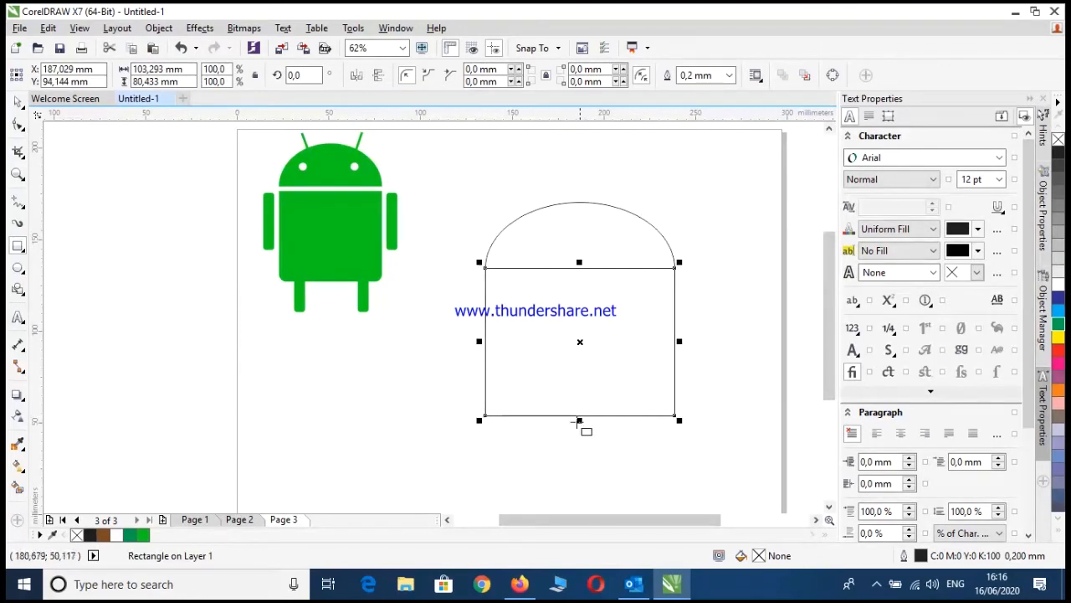
drag(579, 422, 586, 439)
click(17, 102)
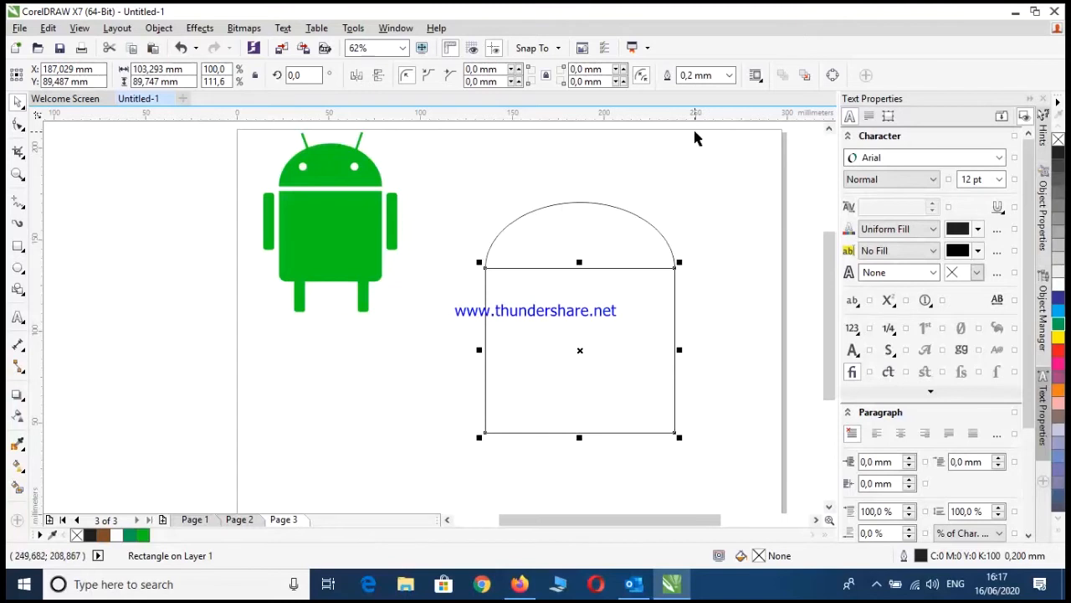
Nudge the body rectangle down by about 4.5 mm to leave a narrow gap below the dome
key(Down)
key(Down)
key(Down)
key(Down)
key(Down)
key(Down)
key(Down)
key(Down)
key(Down)
key(Down)
key(Down)
key(Down)
key(Down)
key(Down)
key(Down)
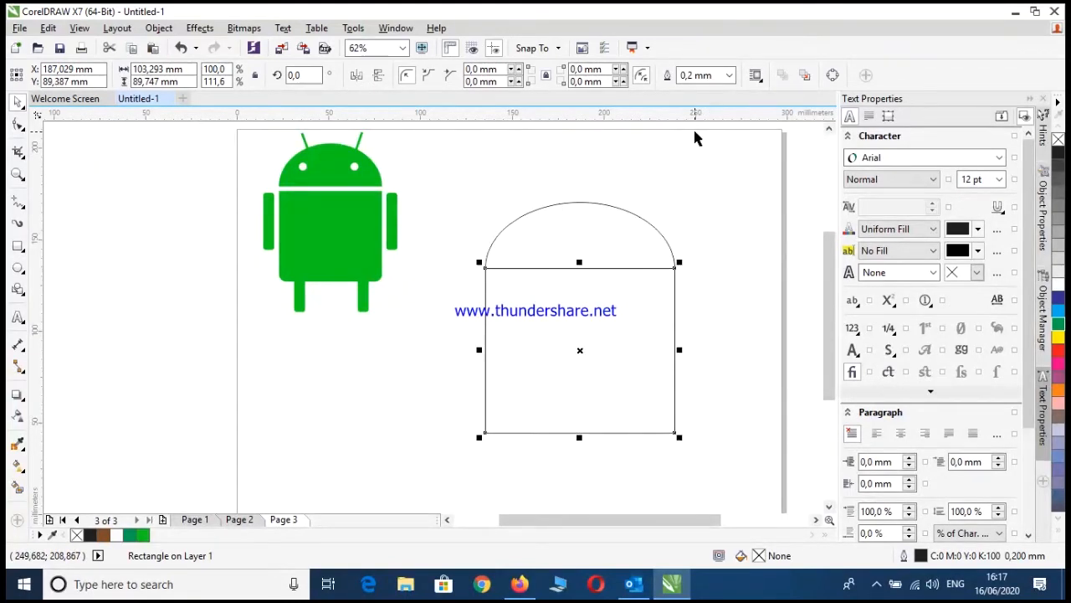
key(Down)
key(Down)
key(Down)
key(Down)
key(Down)
key(Down)
key(Down)
key(Down)
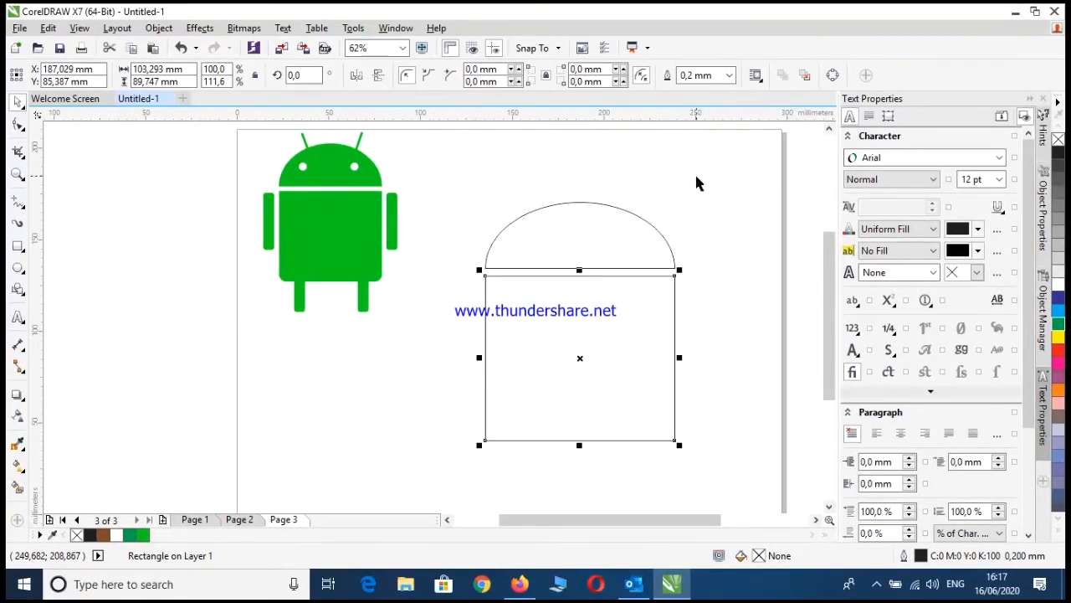
click(407, 236)
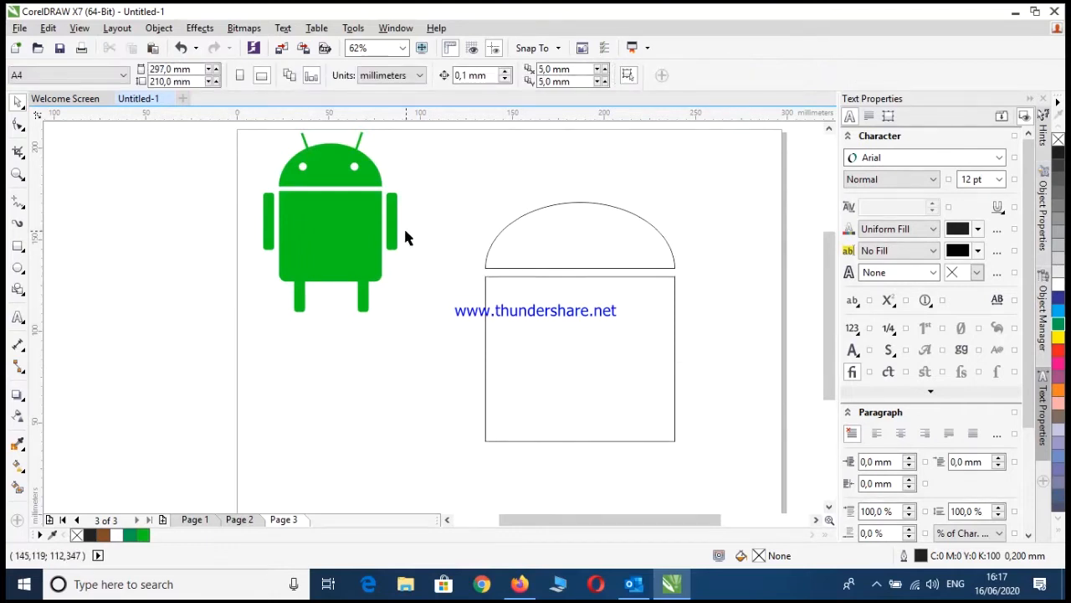
Round all four corners of the body rectangle to a radius of about 6.2 mm with the Shape tool
click(556, 320)
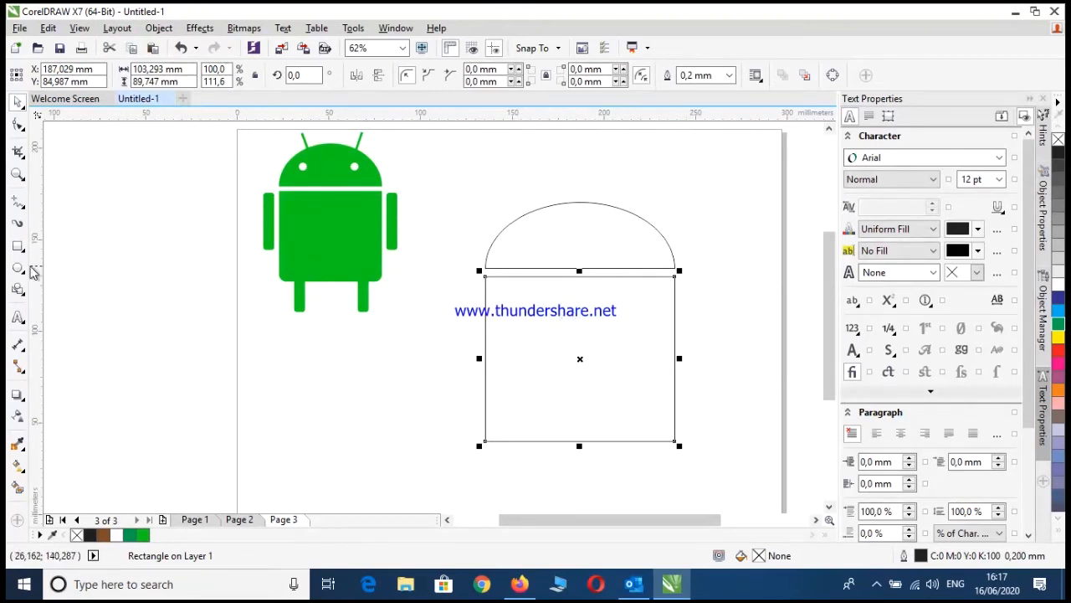
click(17, 126)
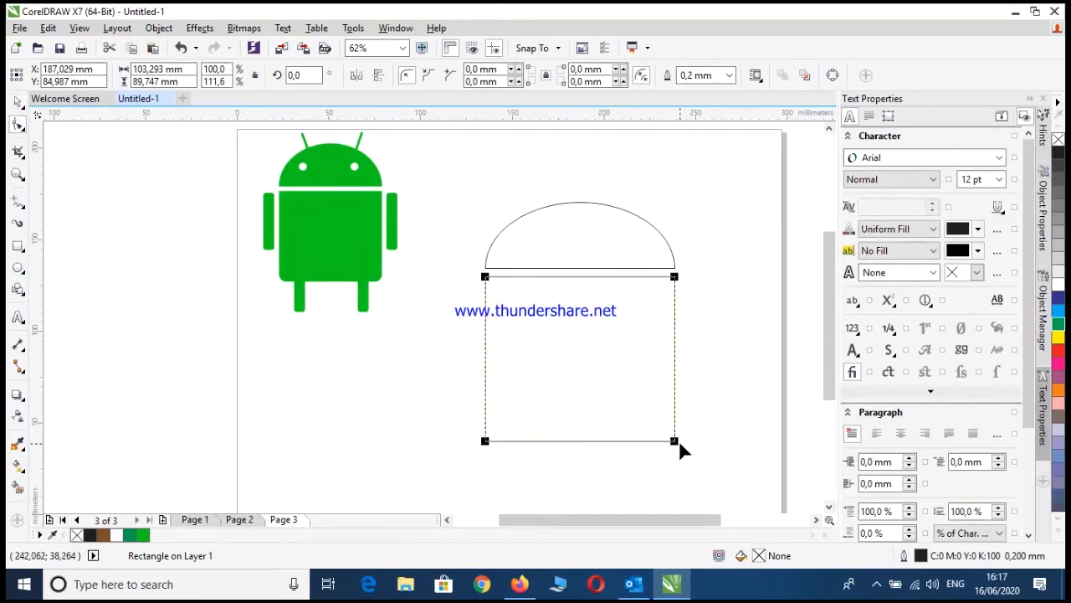
drag(680, 439, 681, 426)
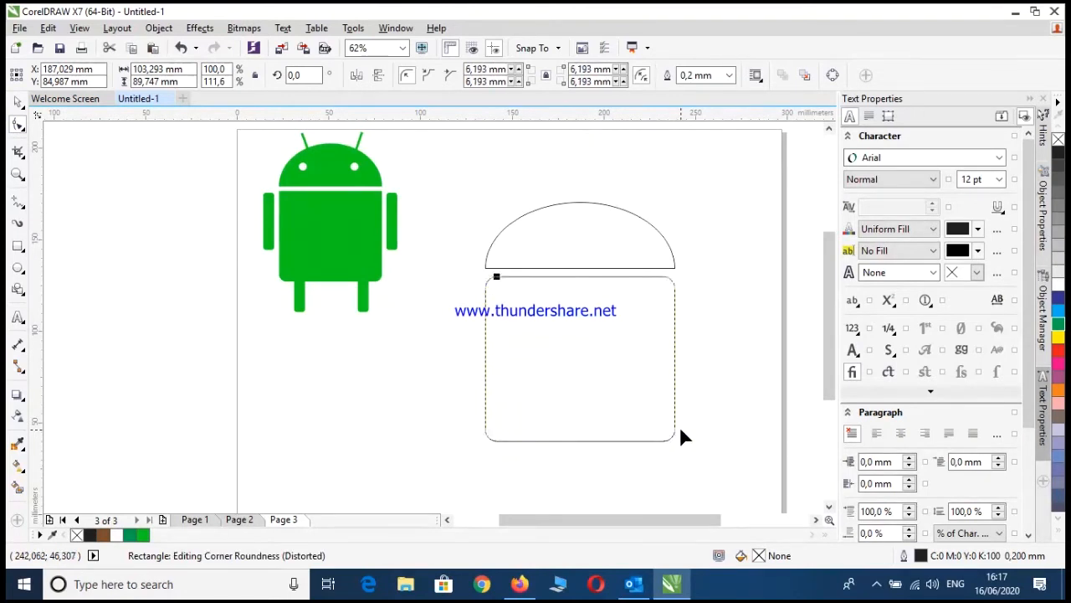
click(17, 102)
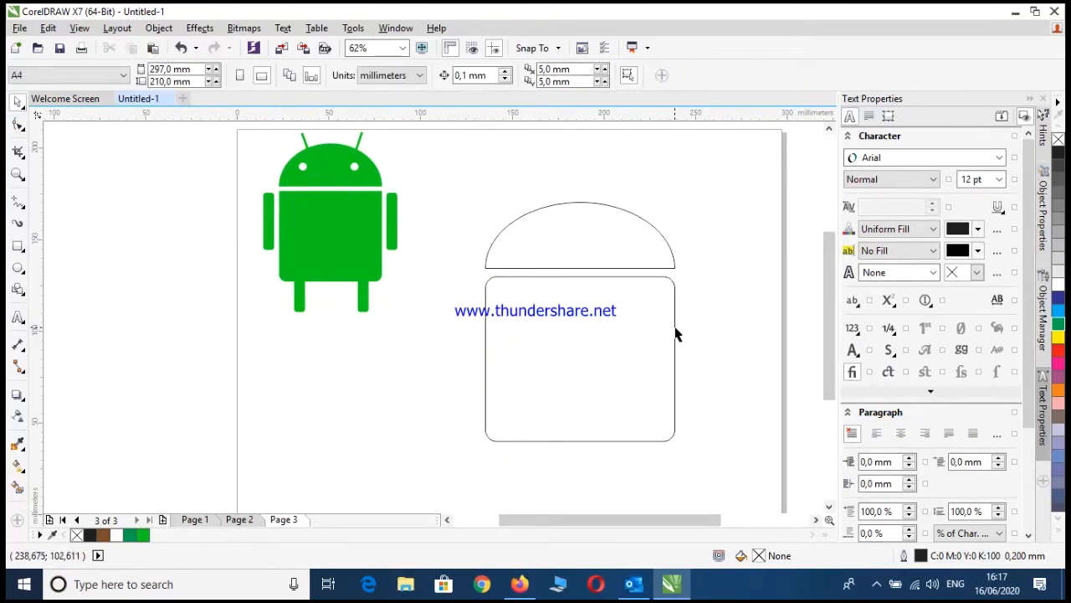
Paste a square-cornered copy of the body rectangle over the rounded one and nudge it up about 4.8 mm to the dome's base
click(676, 333)
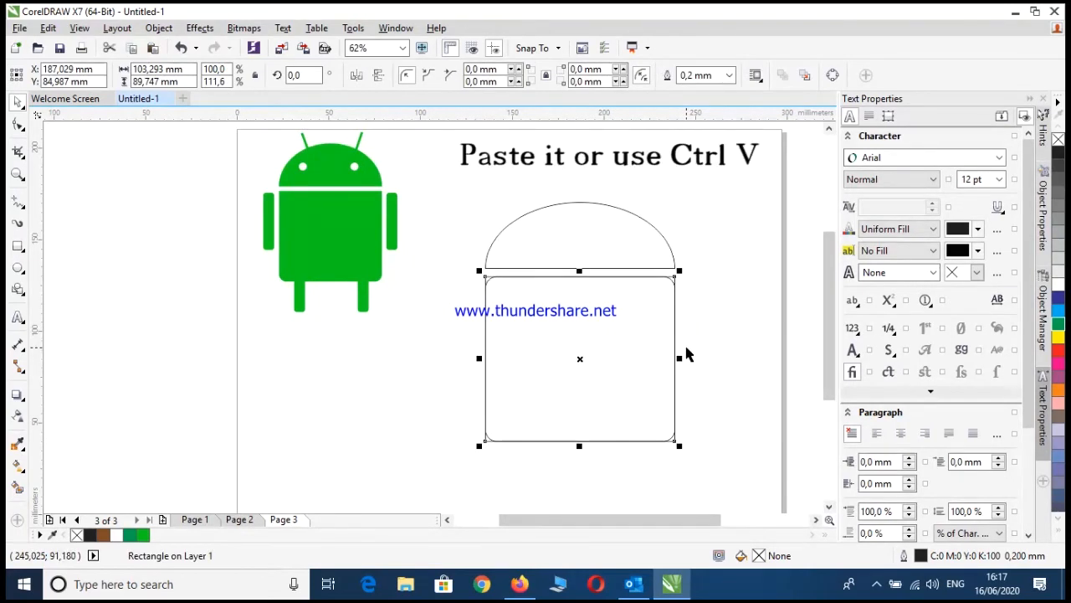
key(Up)
key(Up)
key(Up)
key(Up)
key(Up)
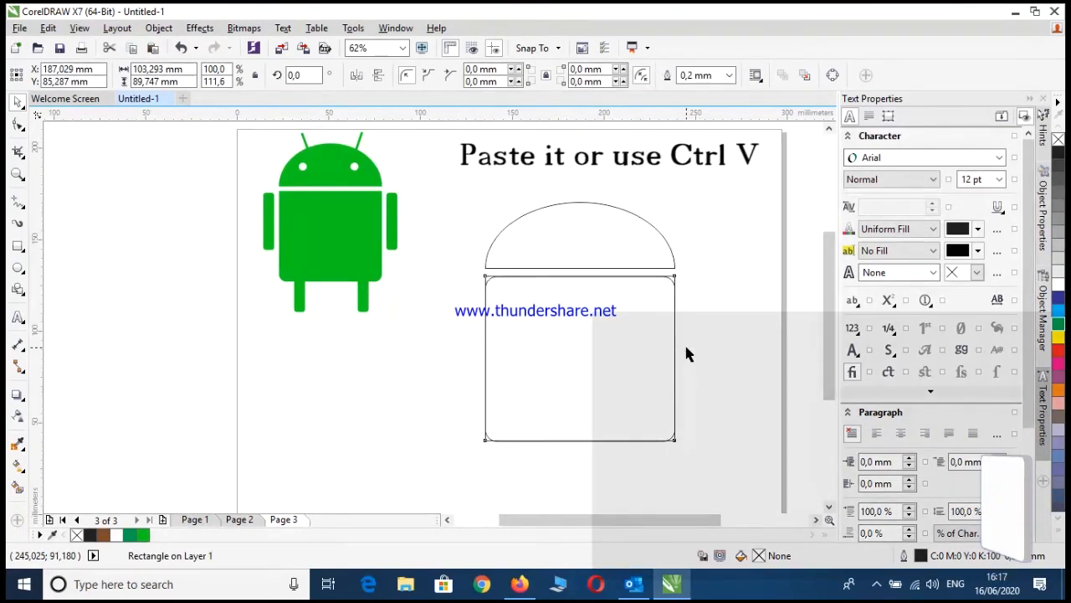
key(Up)
key(Up)
key(Up)
key(Up)
key(Up)
key(Up)
key(Up)
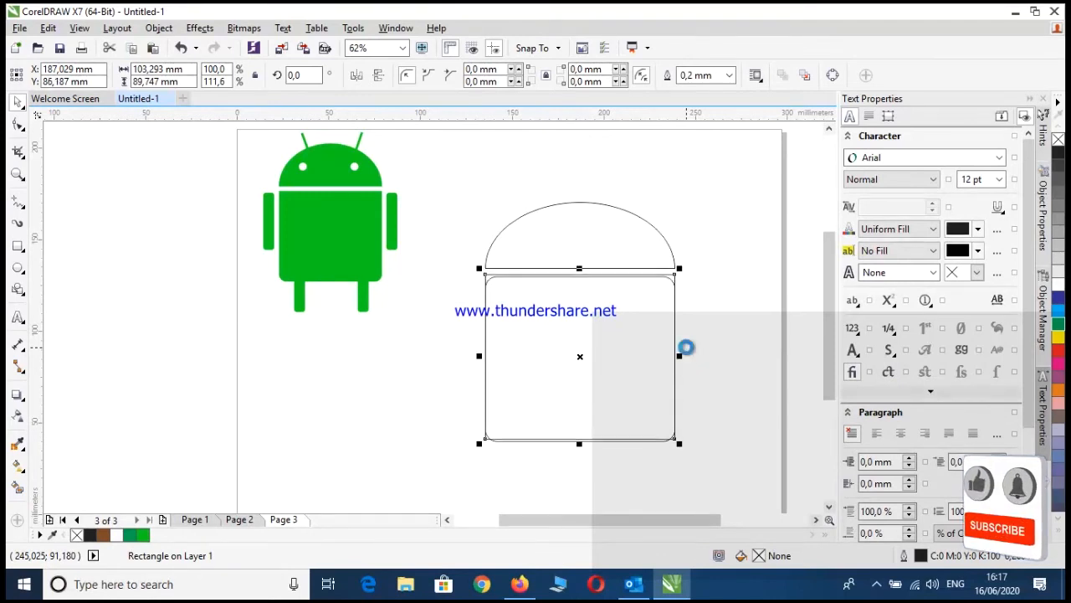
key(Up)
key(Up)
key(Up)
key(Up)
key(Up)
key(Up)
key(Up)
key(Up)
key(Up)
key(Up)
key(Up)
key(Up)
key(Up)
key(Up)
key(Up)
key(Up)
key(Up)
key(Up)
key(Up)
key(Up)
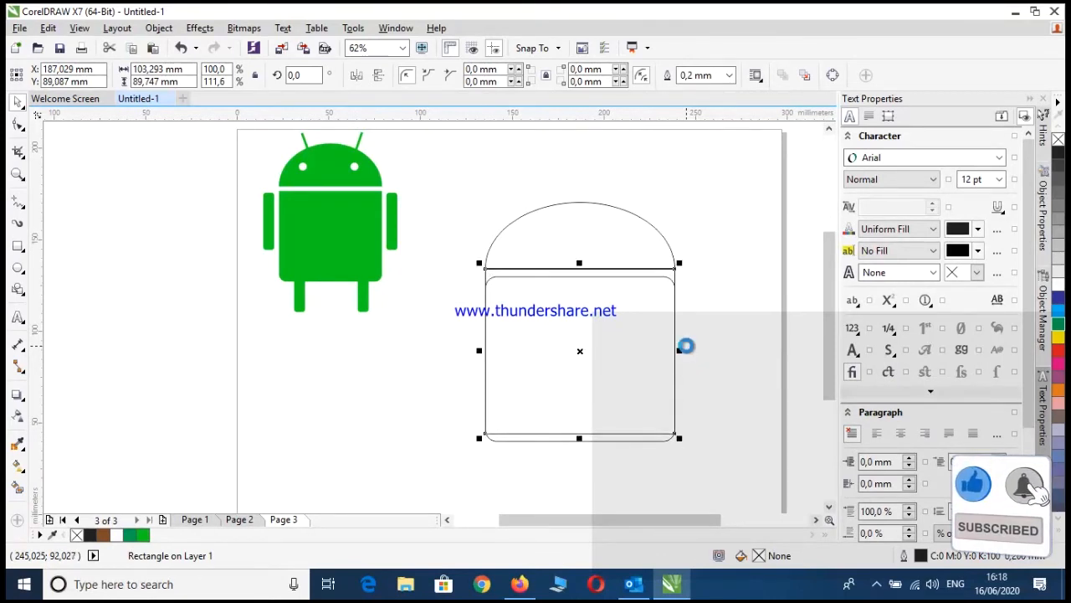
key(Up)
key(Up)
key(Up)
key(Up)
key(Up)
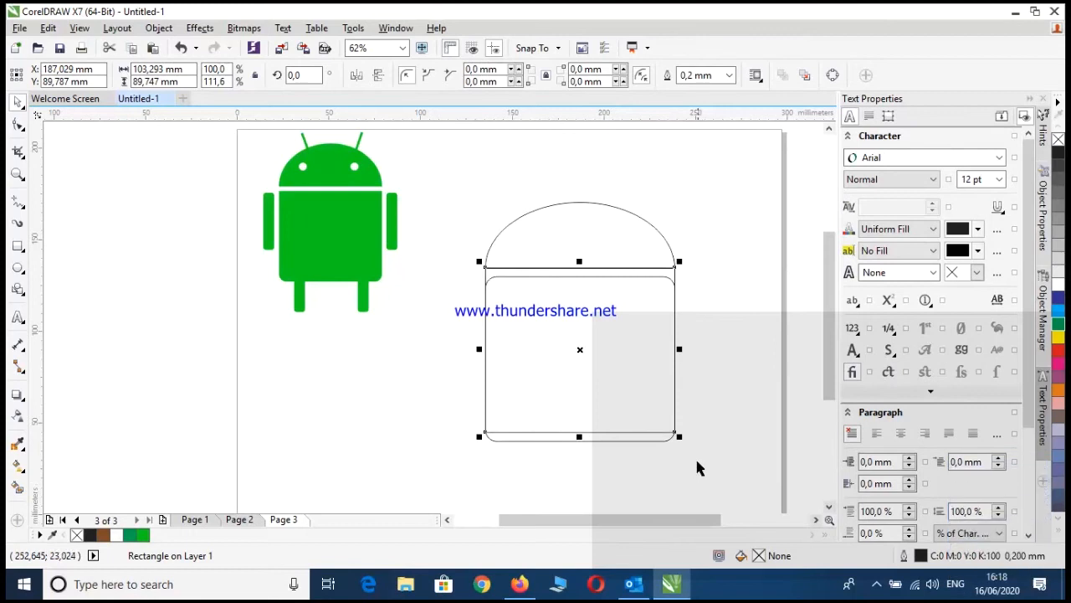
click(695, 451)
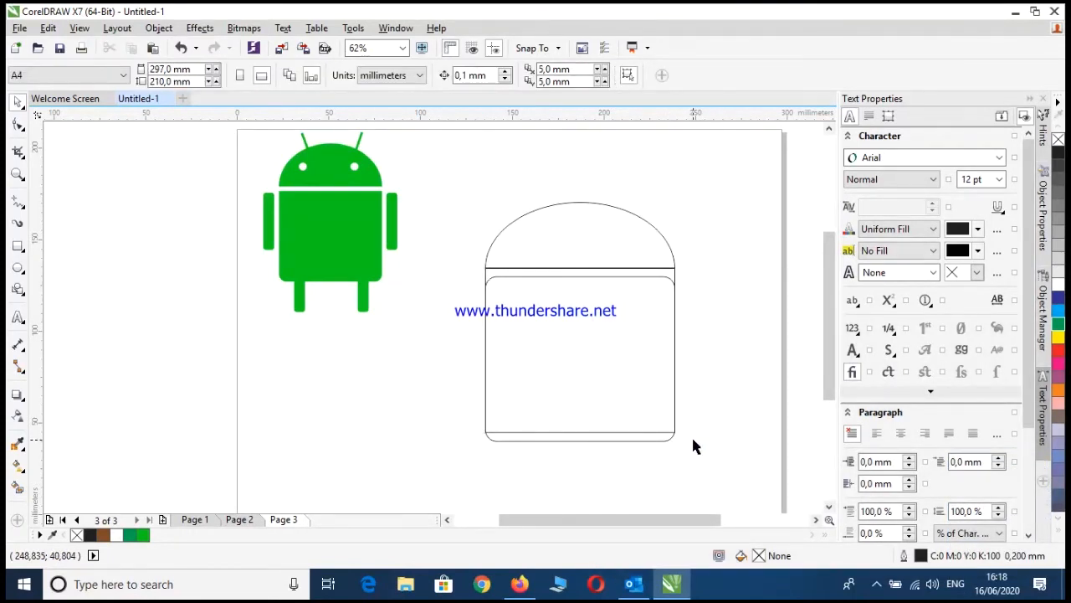
Select the square-cornered and rounded rectangles together and weld them into a single body with only the lower corners rounded
click(602, 353)
click(703, 326)
click(642, 443)
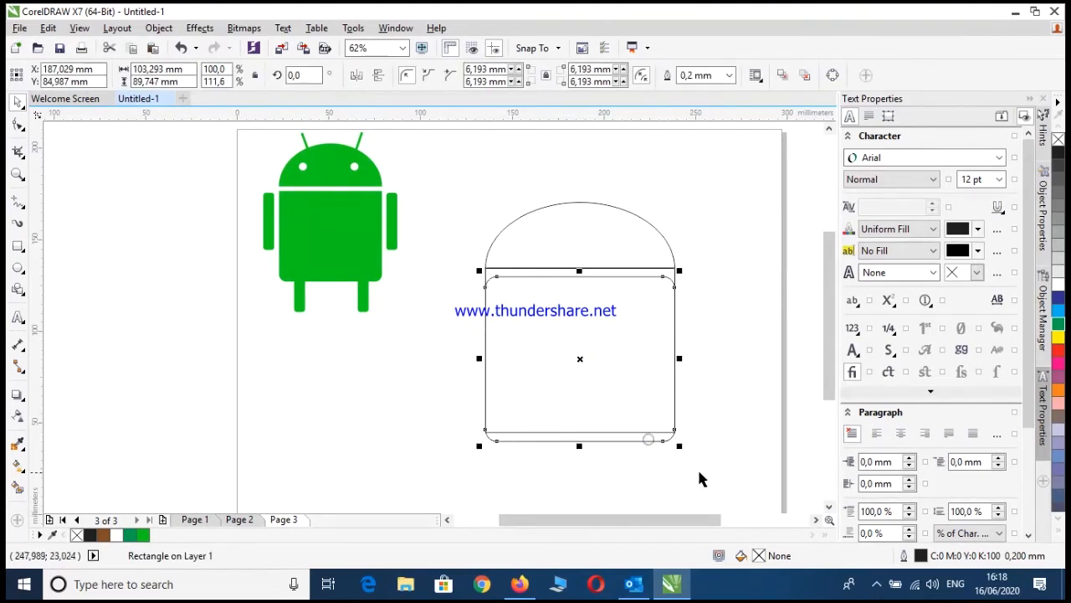
drag(727, 468, 462, 245)
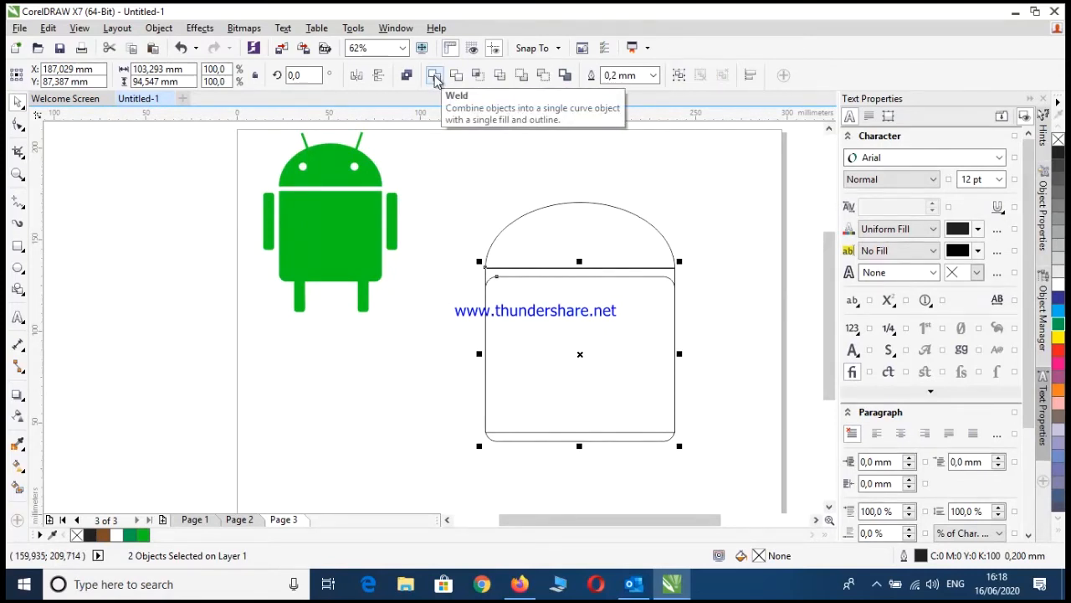
click(434, 77)
click(722, 327)
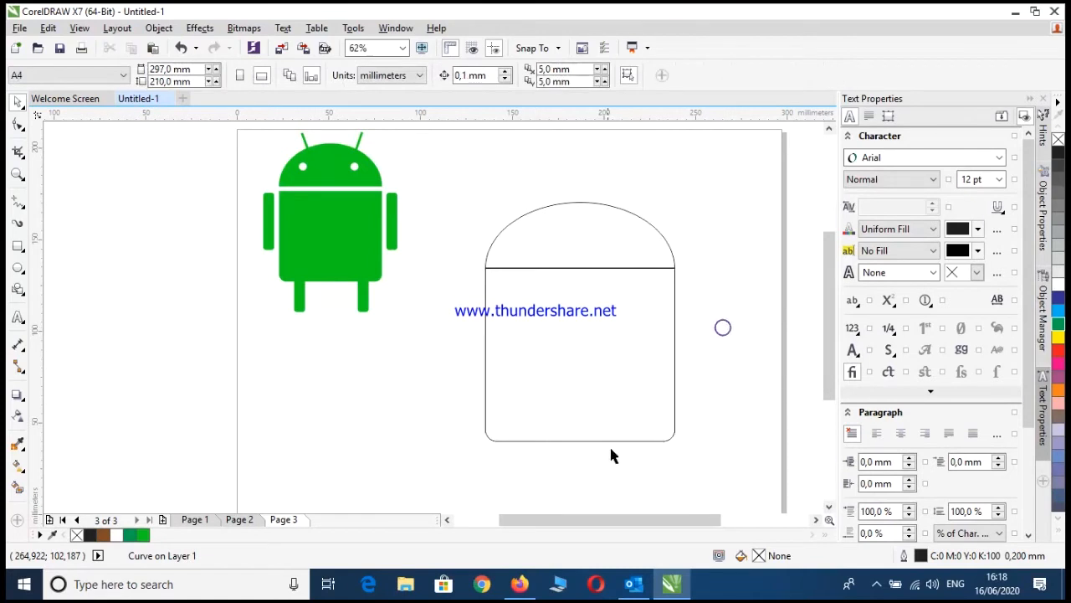
Move the welded body slightly down to restore a narrow gap between it and the dome
click(633, 376)
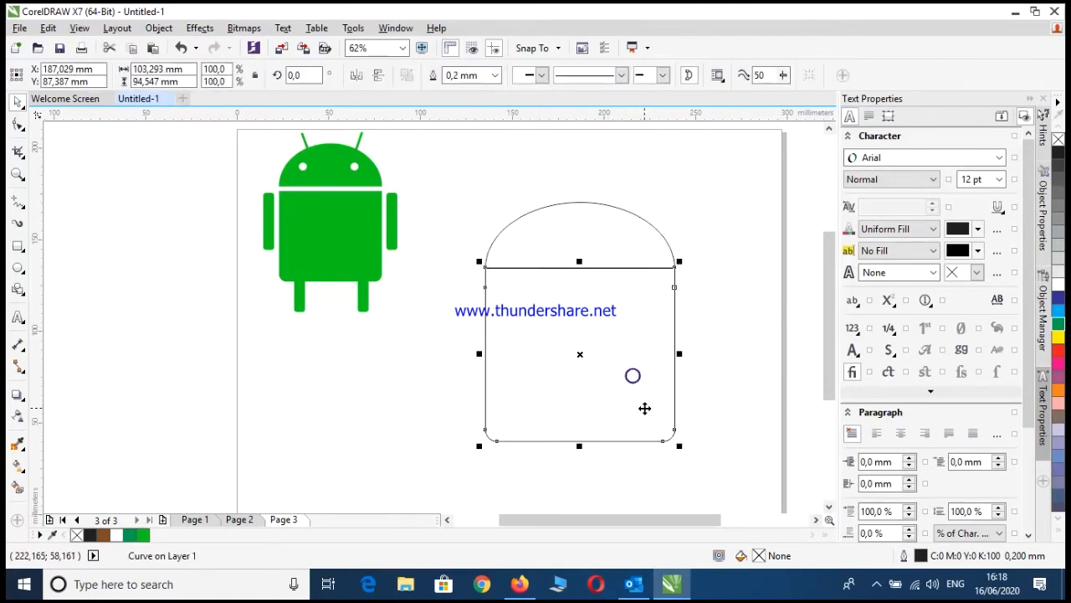
drag(645, 409, 650, 411)
click(714, 367)
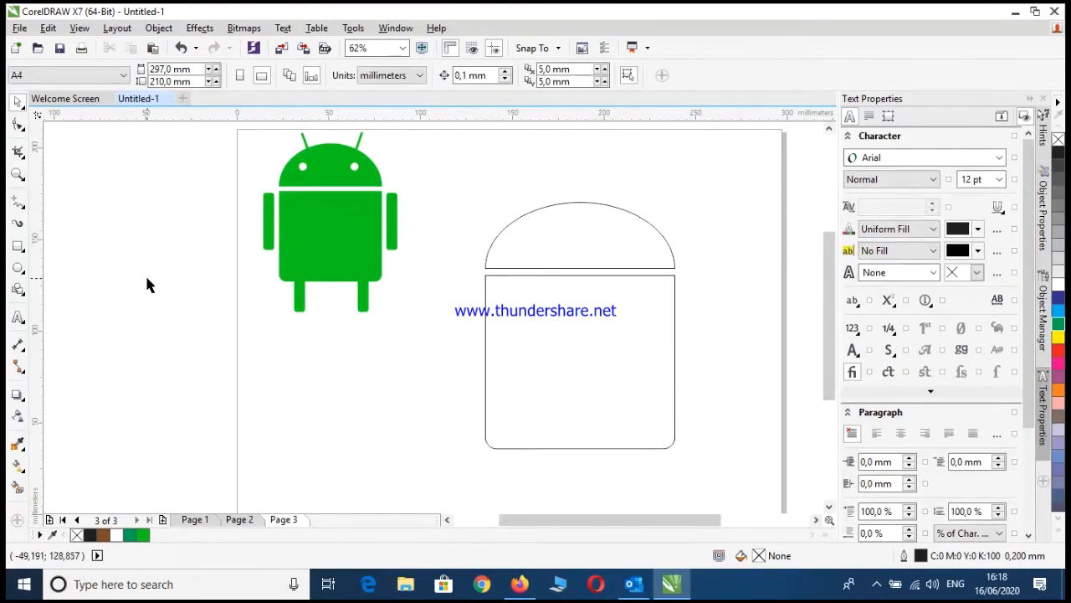
Draw an upright arm rectangle about 13 by 59 mm to the left of the body and round its corners to about 3.4 mm
click(18, 246)
drag(427, 289, 450, 395)
click(19, 126)
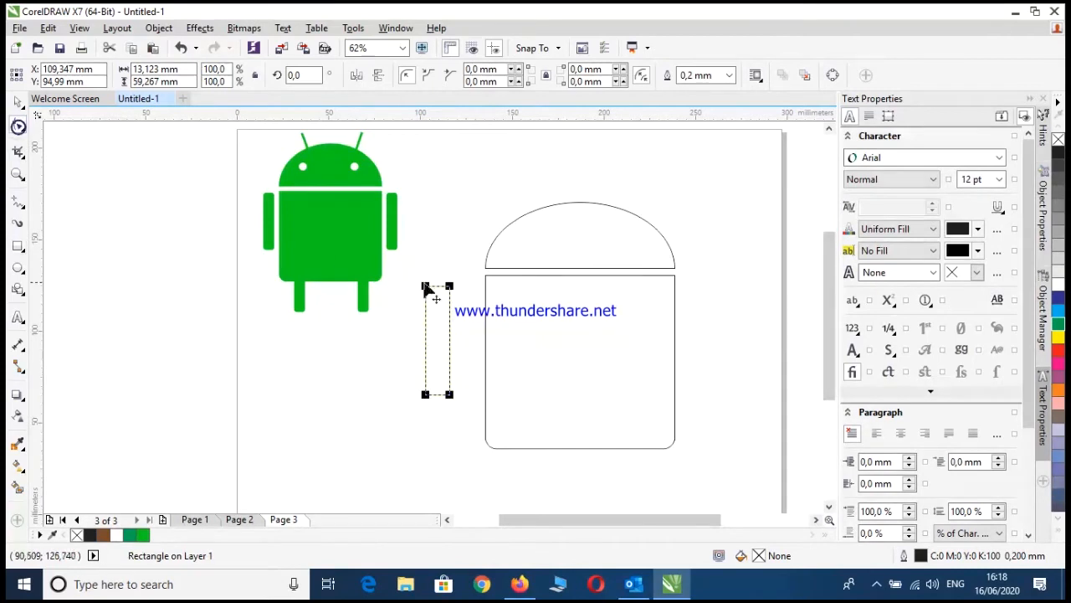
drag(450, 286, 443, 292)
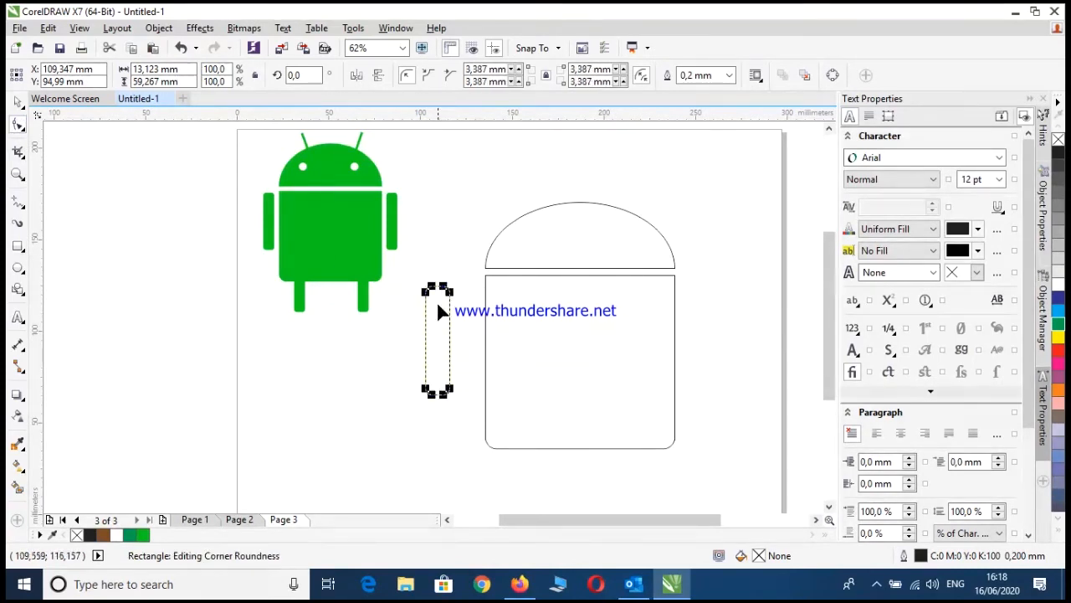
Move the arm beside the body's left edge and stretch its height to about 65.6 mm
click(18, 102)
click(415, 478)
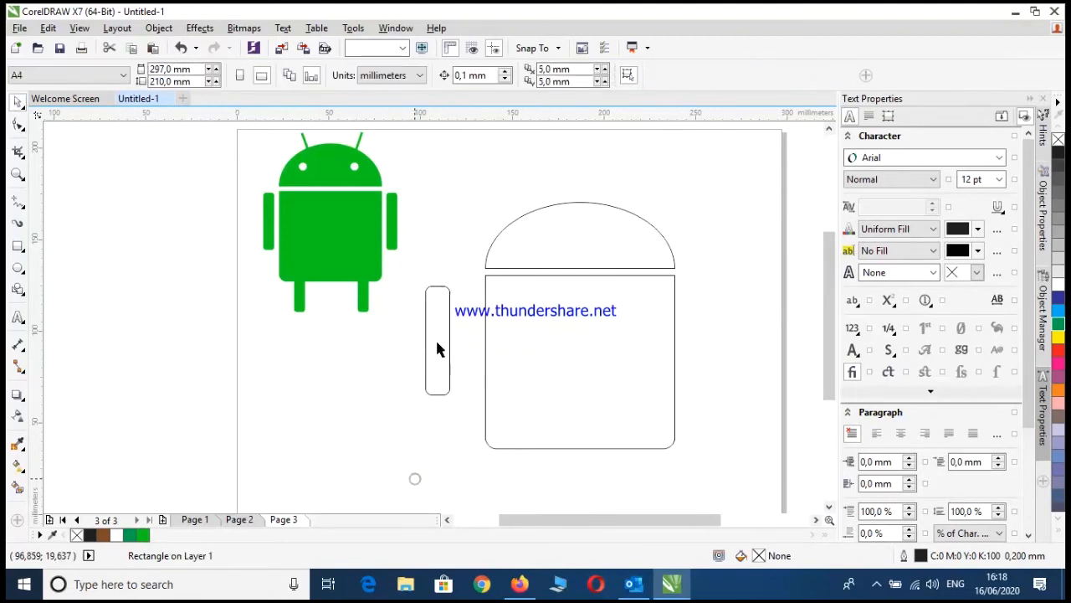
drag(451, 333, 465, 338)
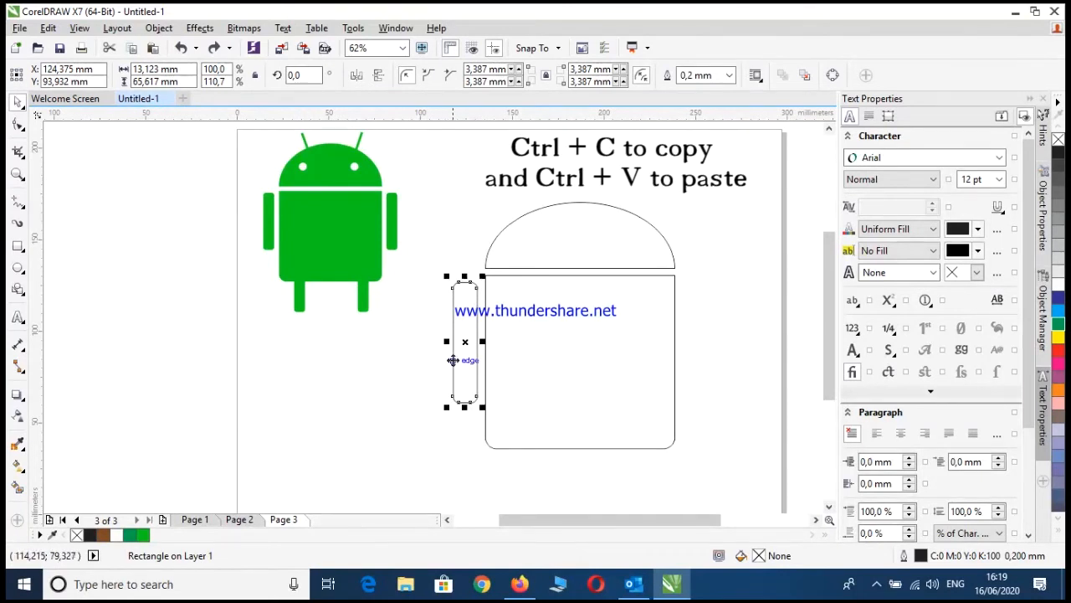
click(397, 350)
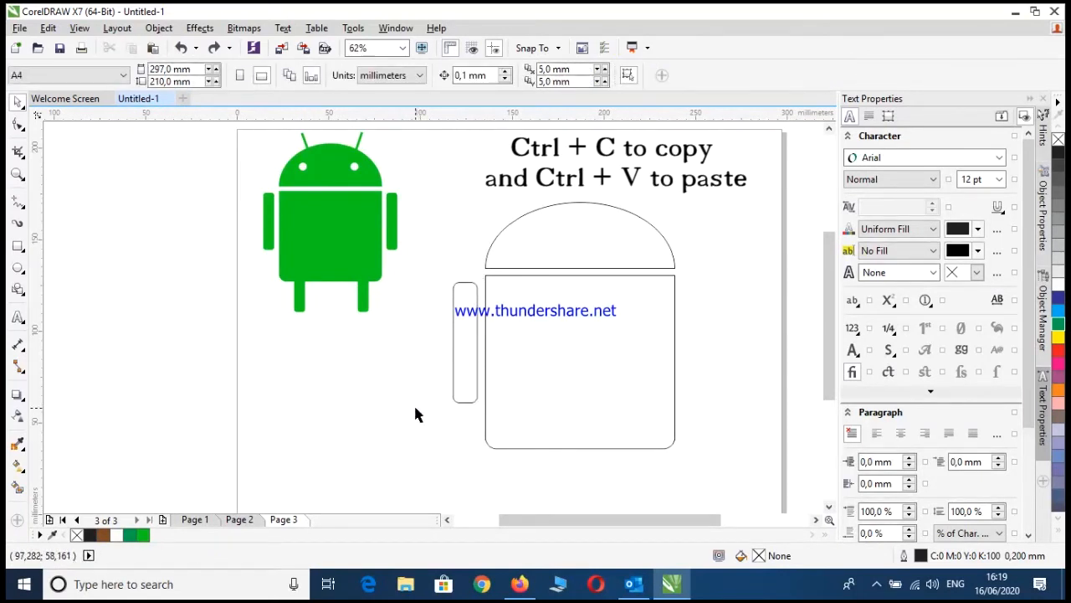
Paste a copy of the arm and place it level on the right side of the body with a matching gap
key(ctrl+v)
click(465, 318)
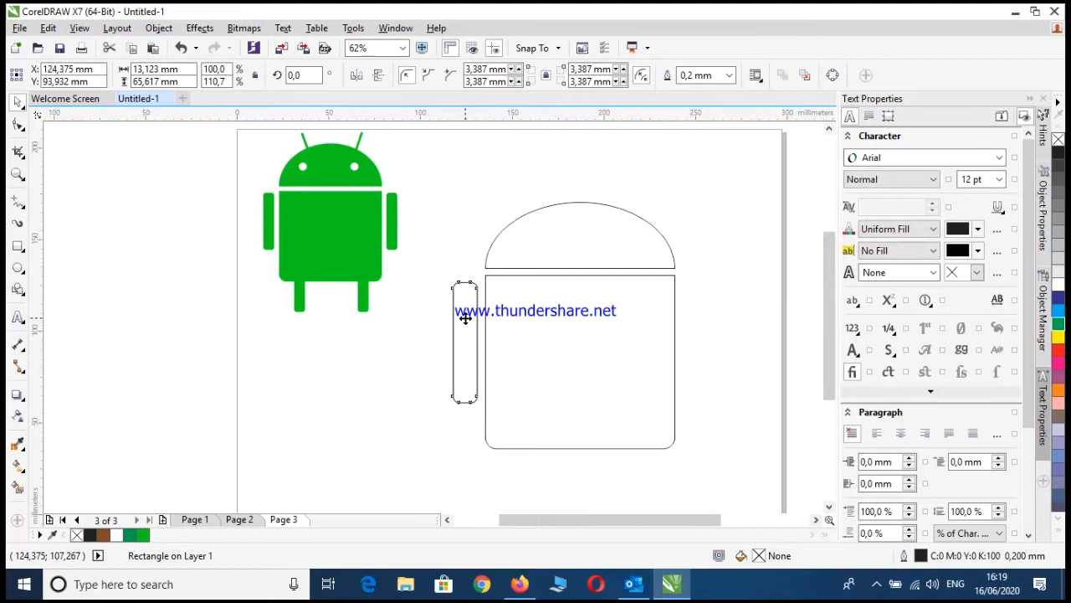
key(shift)
drag(466, 318, 699, 348)
drag(699, 299, 694, 308)
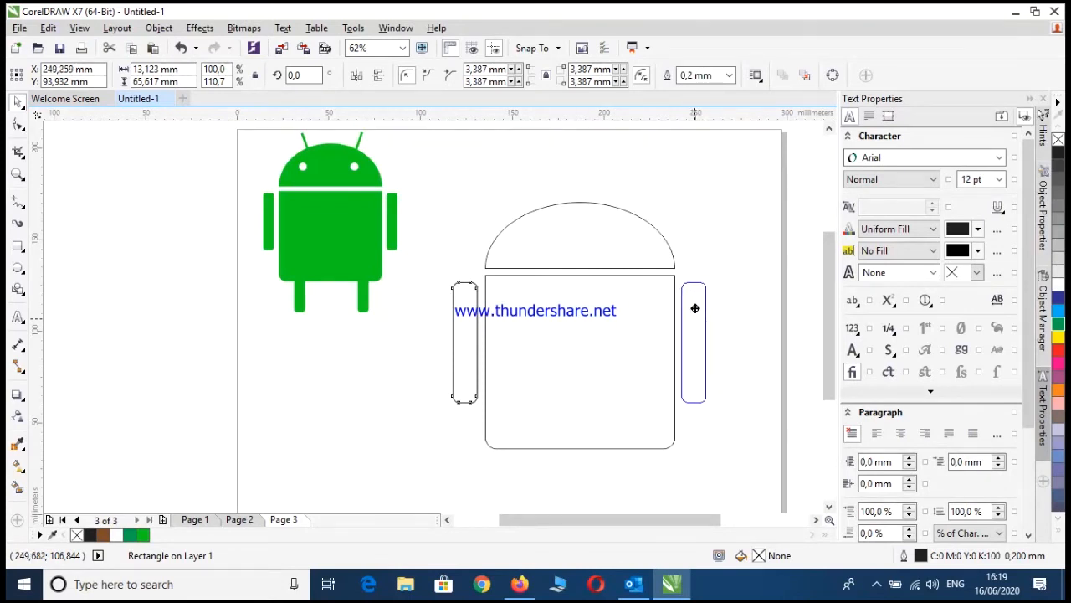
drag(695, 308, 696, 306)
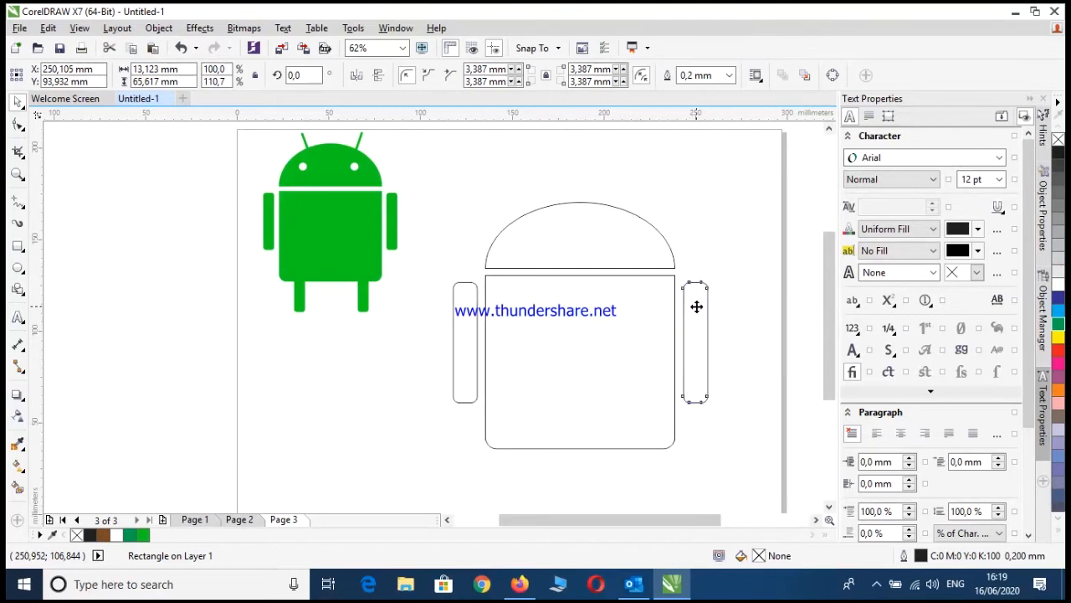
click(742, 355)
Paste two more arm copies and place them as legs overlapping the body's lower edge, one on each side
scroll(653, 382, down, 1)
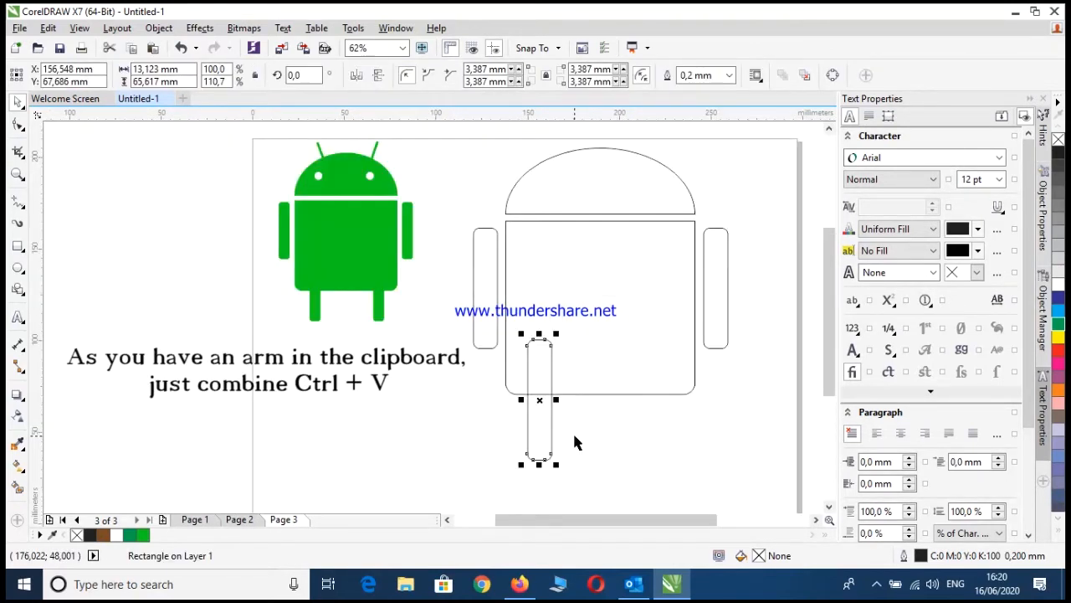
key(ctrl+v)
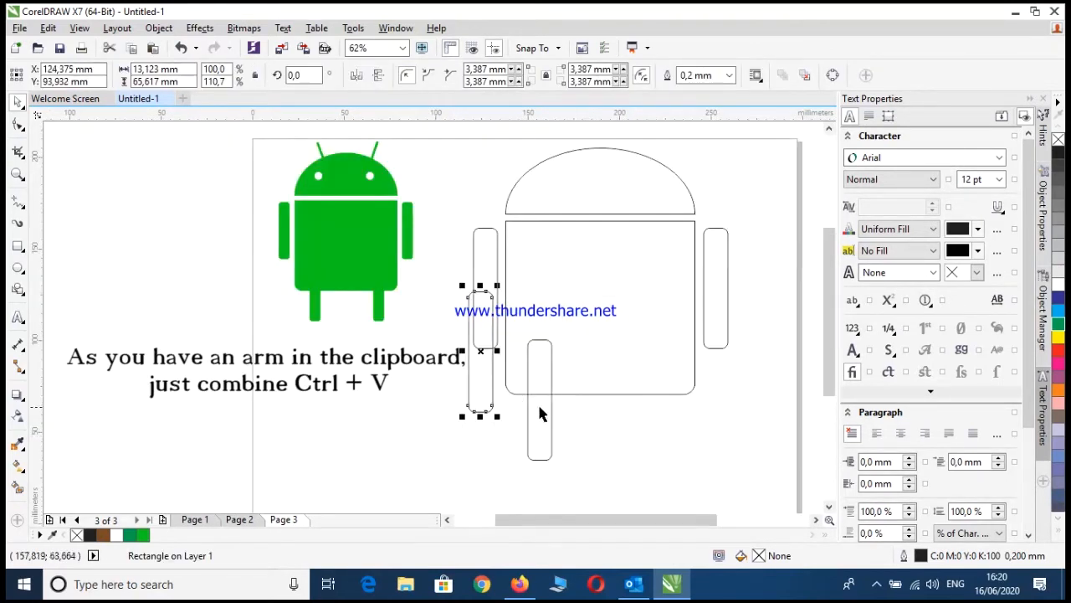
drag(492, 392, 663, 442)
click(702, 471)
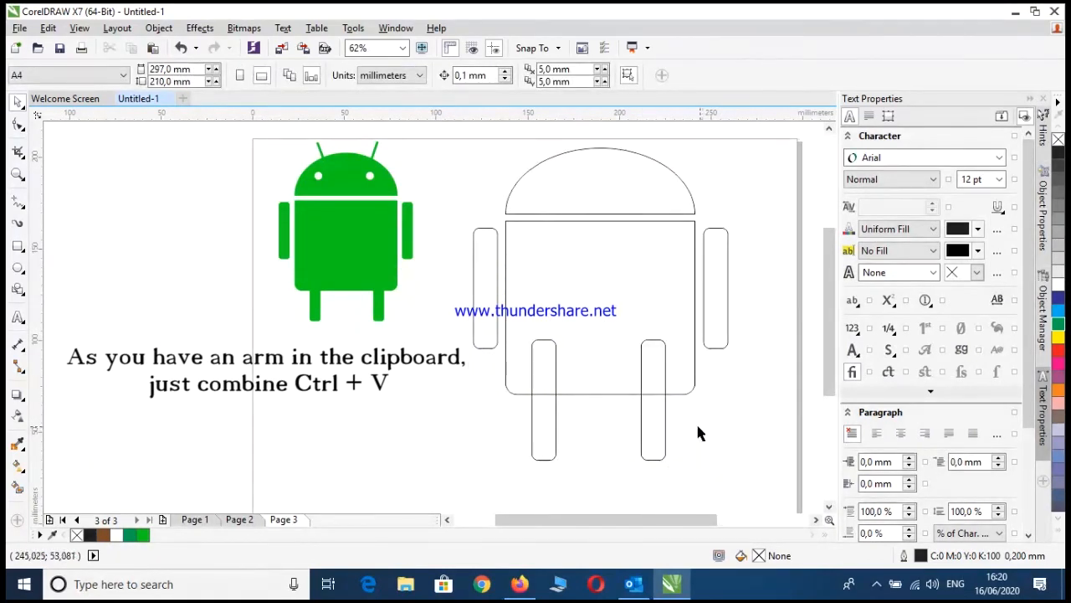
Select both legs and move them slightly down together while they still overlap the body
drag(694, 478, 509, 336)
drag(544, 390, 545, 401)
click(716, 485)
Select the body and both legs and weld them into a single shape
drag(717, 482, 492, 208)
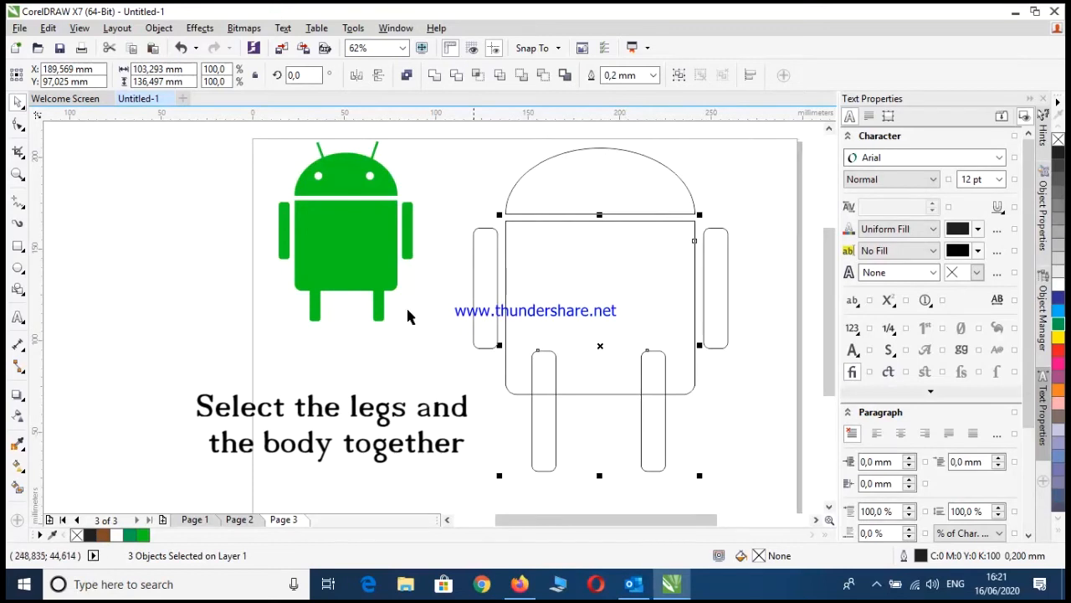
click(434, 76)
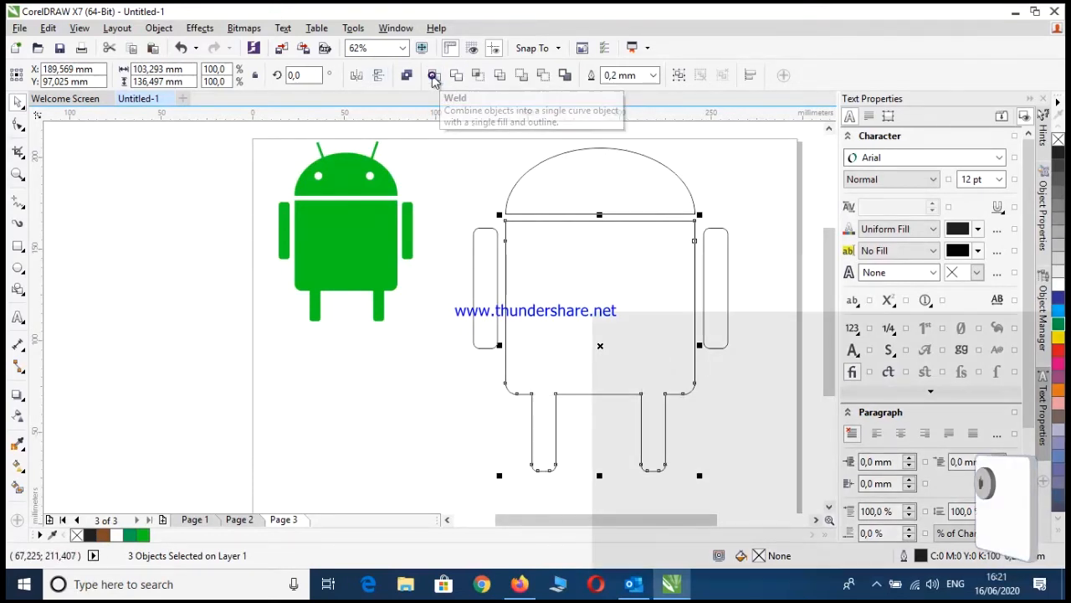
click(762, 415)
Select all parts of the outlined robot and move them down to leave room above the head on the page
scroll(750, 398, down, 2)
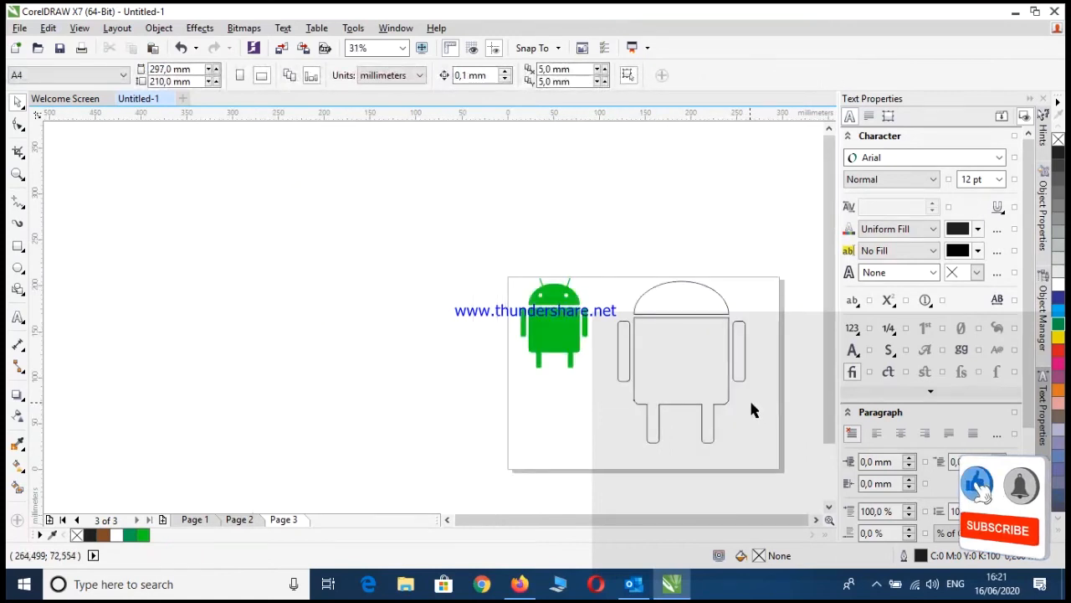
drag(754, 458, 612, 275)
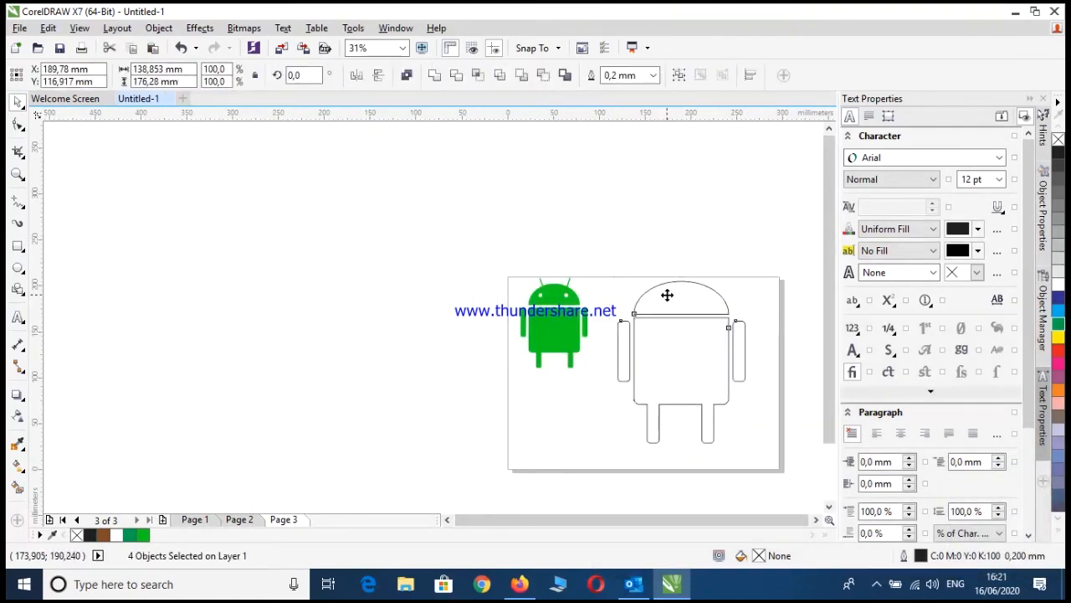
drag(667, 308, 669, 314)
click(707, 230)
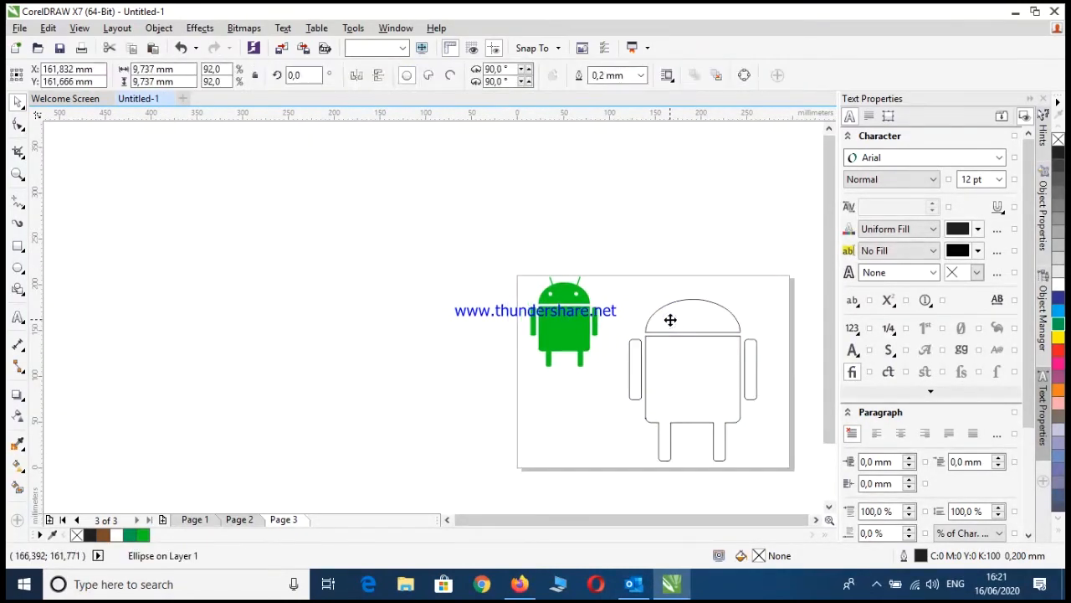
key(Delete)
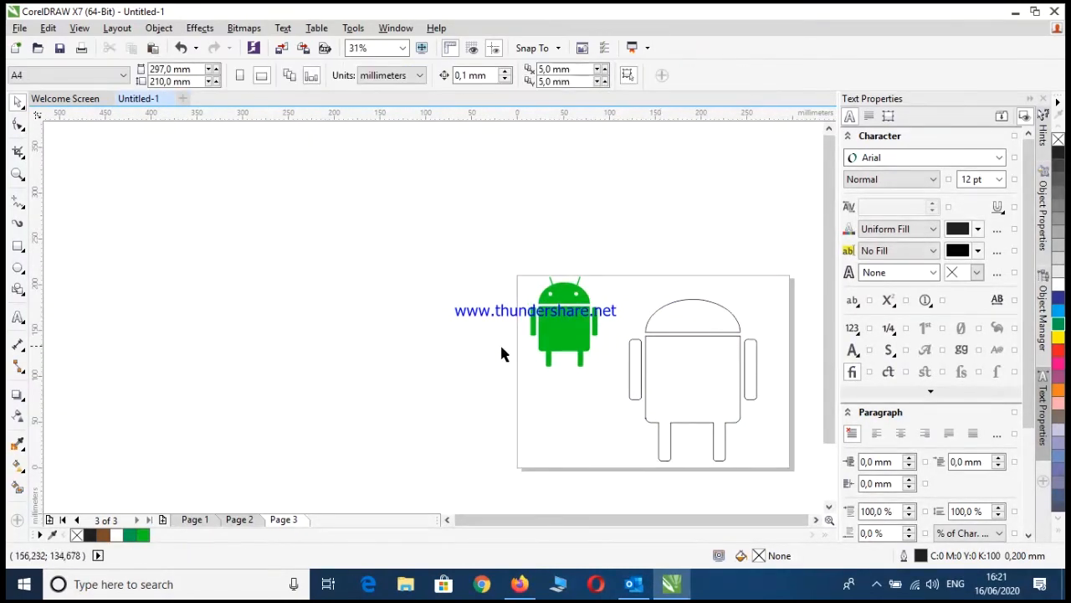
Draw a circular eye about 7.6 mm across in the left half of the head dome
click(17, 268)
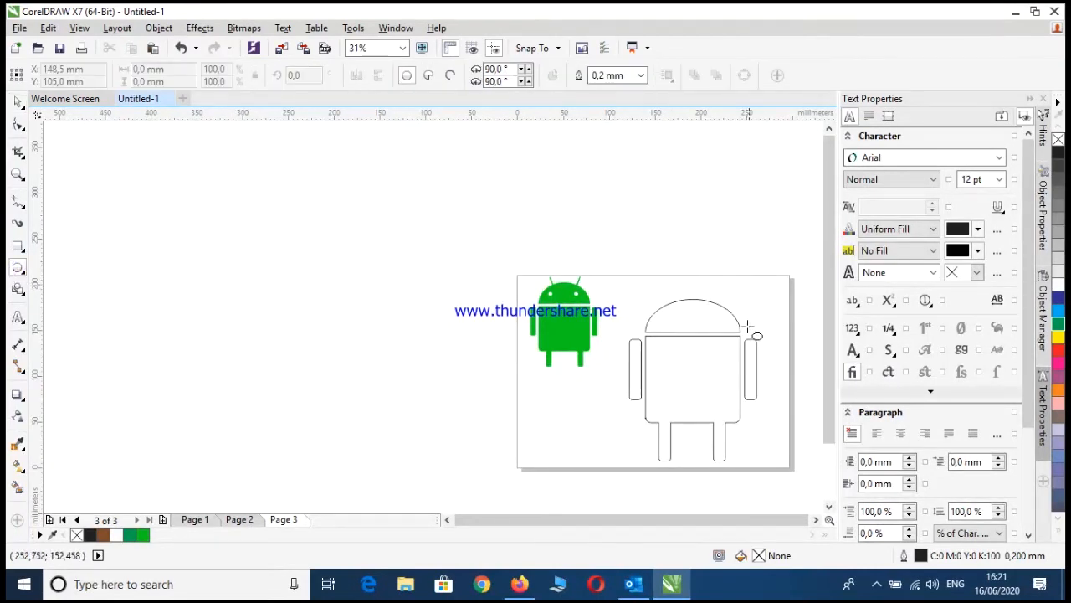
scroll(661, 320, up, 3)
scroll(663, 328, down, 1)
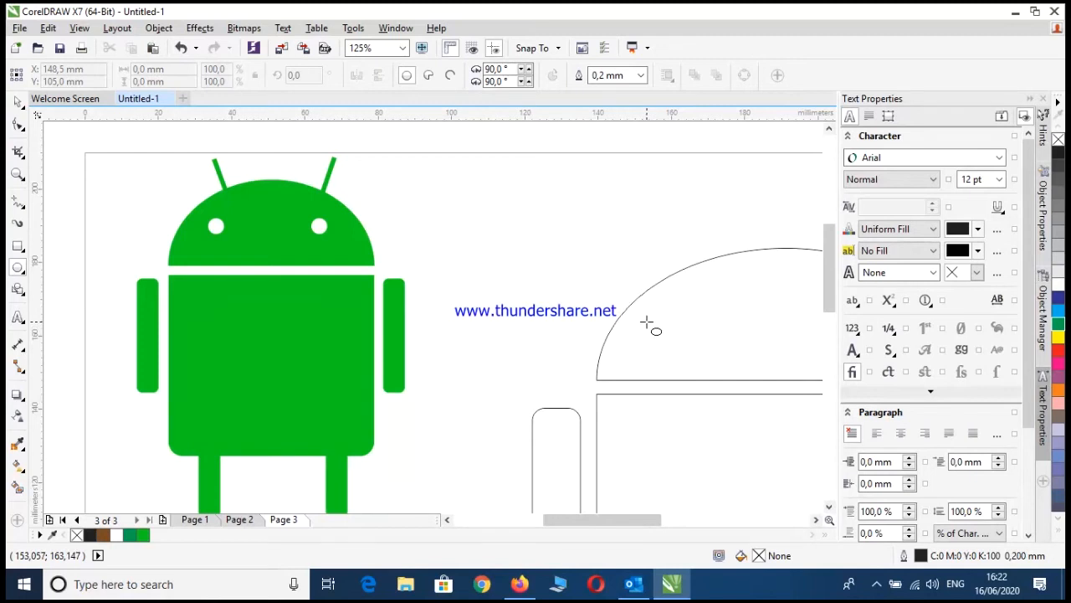
drag(660, 317, 684, 336)
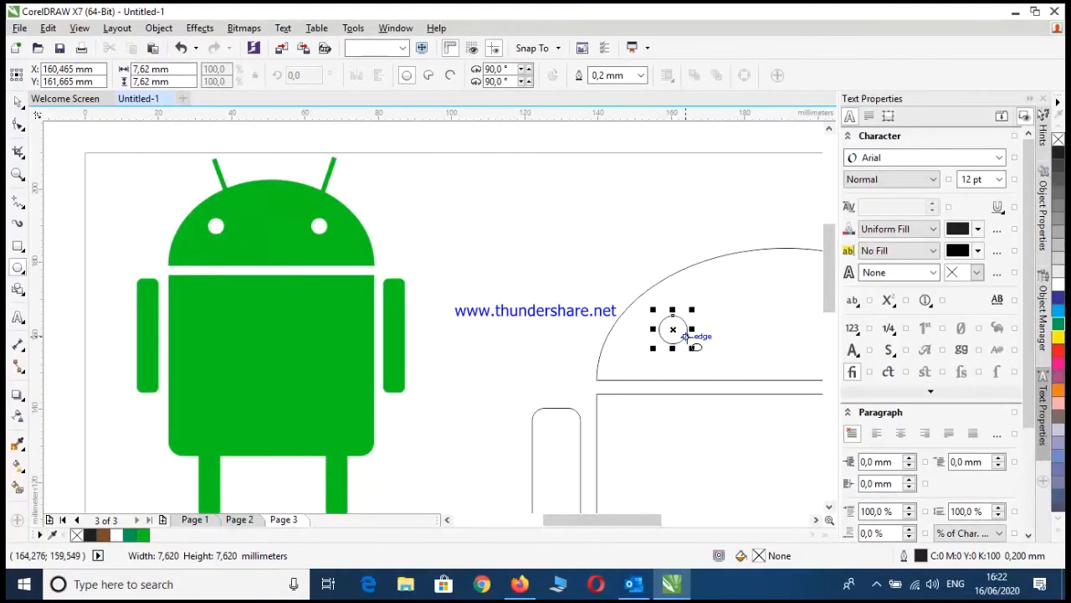
scroll(718, 334, down, 3)
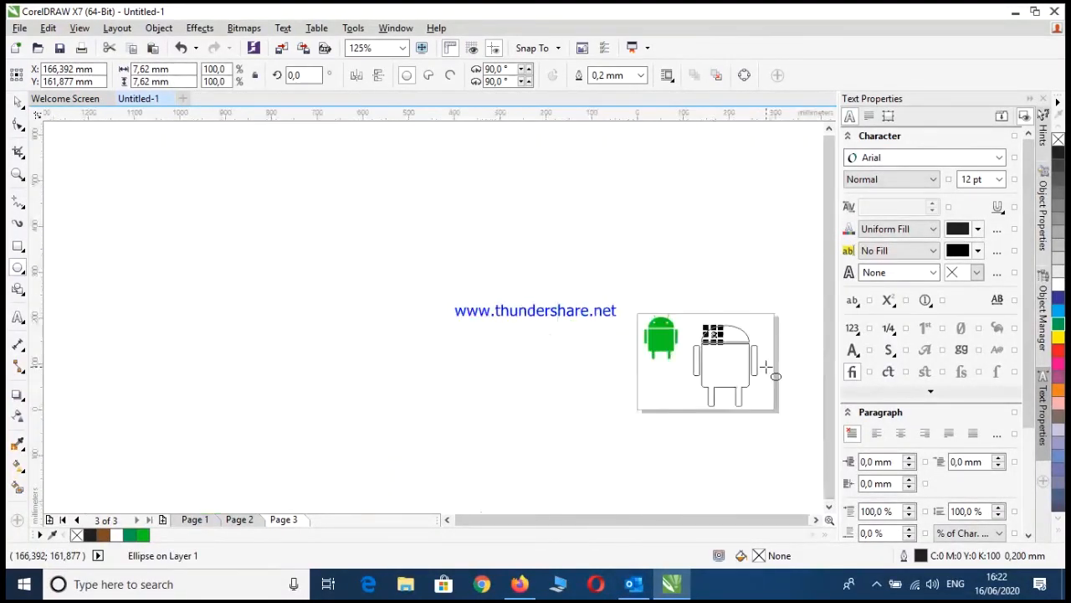
scroll(770, 351, up, 3)
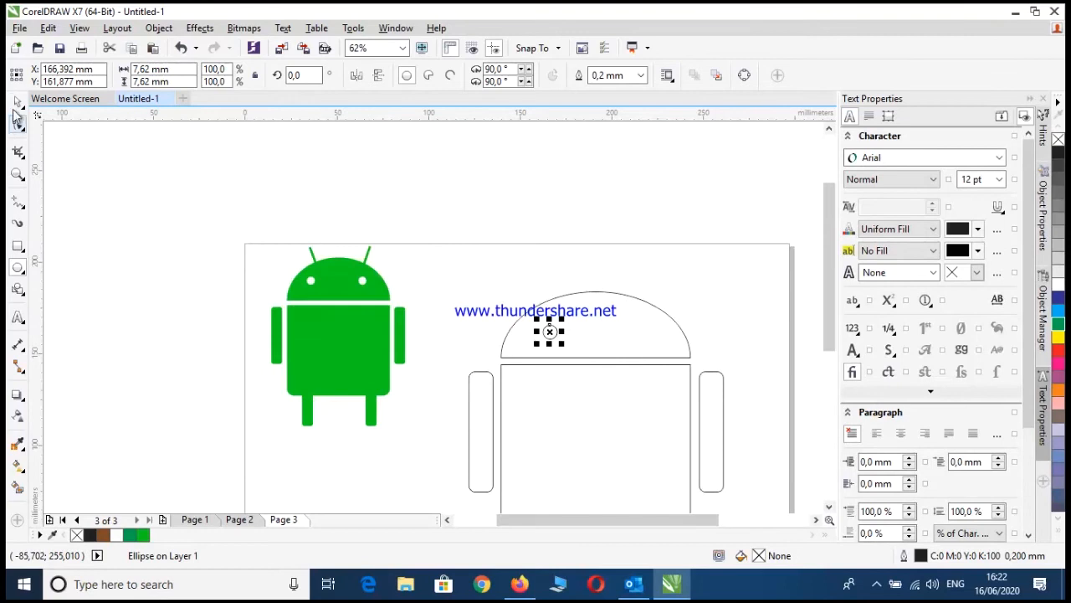
click(412, 195)
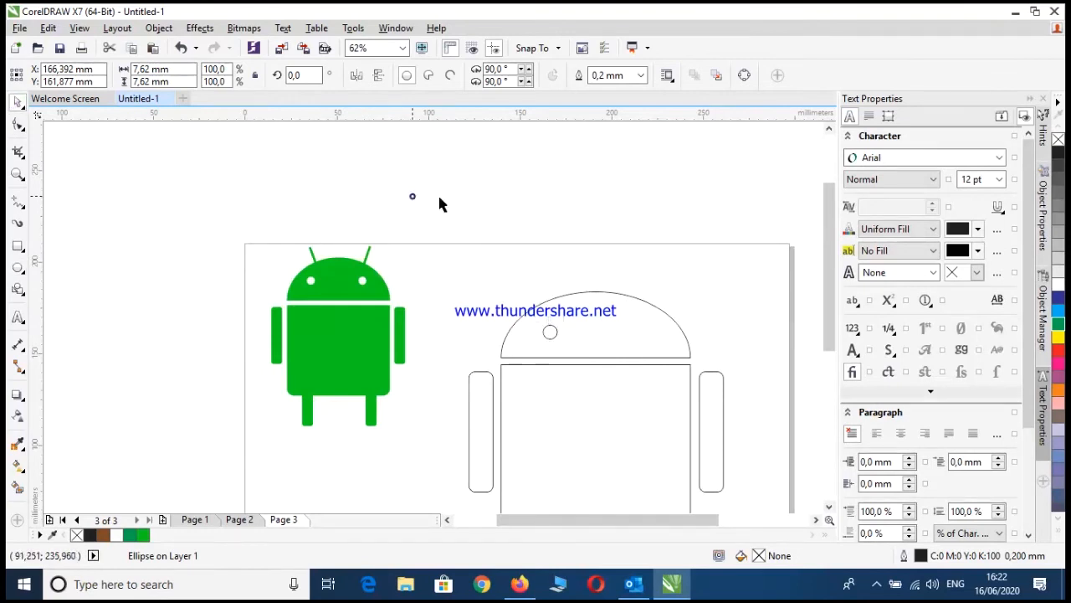
Copy the eye circle and place the duplicate level with it in the right half of the dome
click(555, 334)
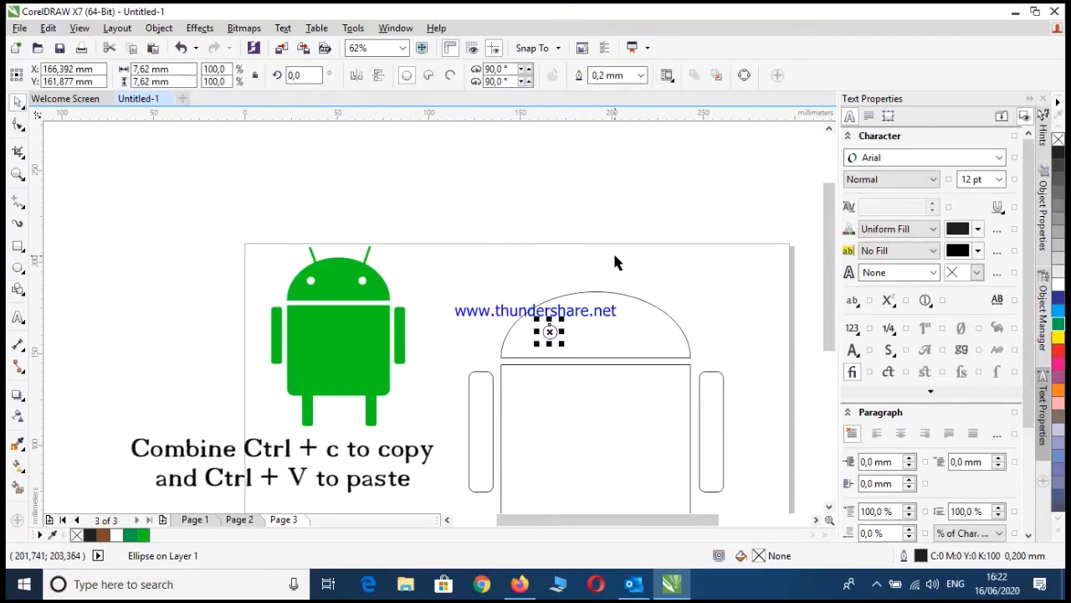
key(ctrl+c)
drag(549, 332, 637, 332)
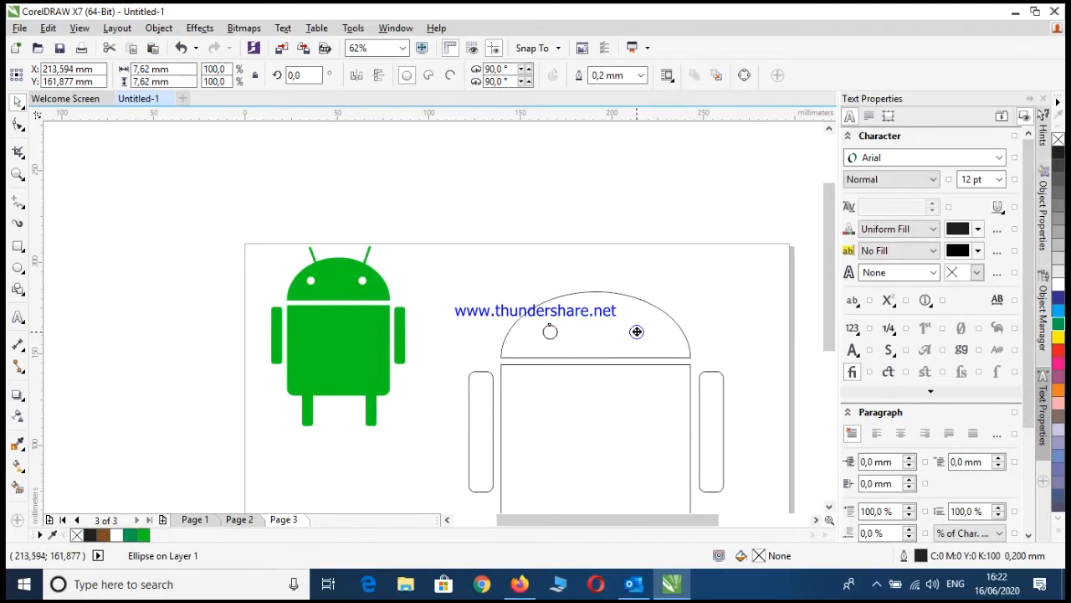
click(728, 322)
Draw a thin upright antenna rectangle about 3 by 38 mm over the dome's upper left side
scroll(731, 324, down, 1)
scroll(677, 313, up, 1)
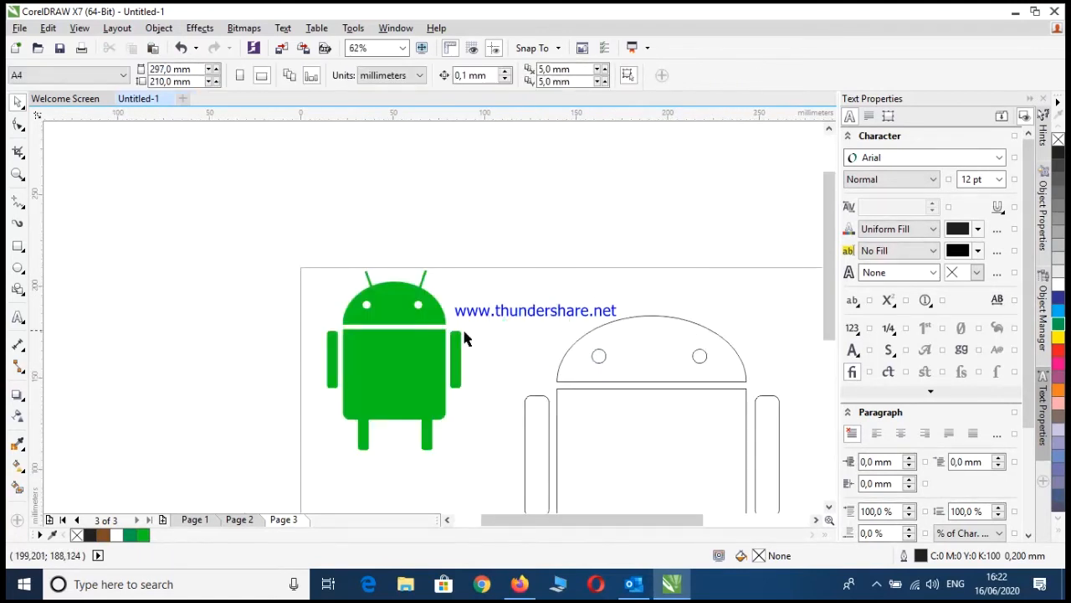
click(18, 246)
mouse_move(557, 280)
mouse_down()
mouse_move(591, 343)
mouse_move(562, 352)
mouse_up()
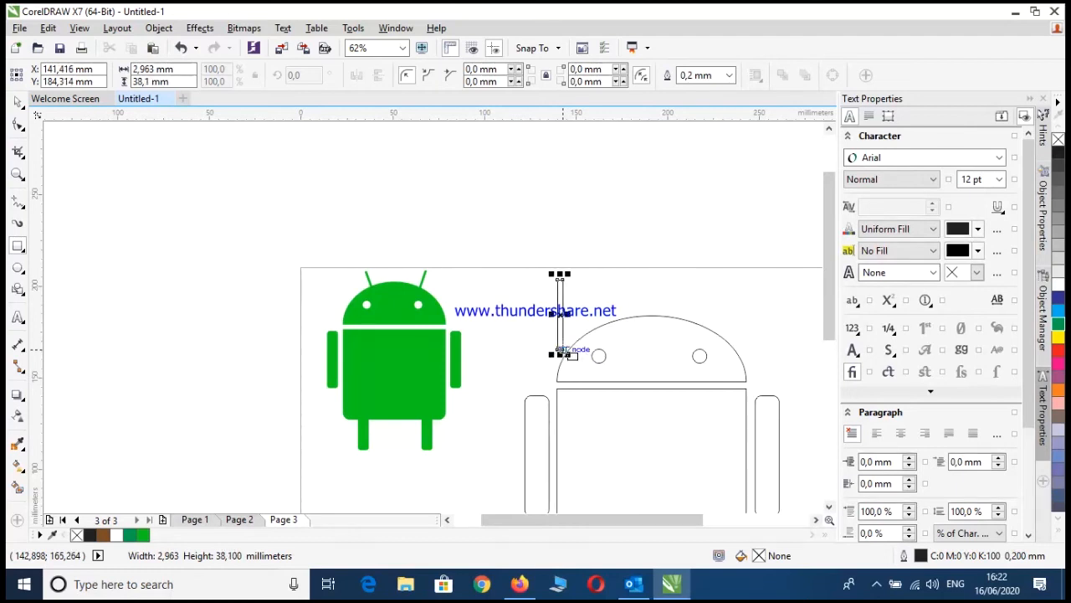
Rotate the antenna about 20° so it leans left and move it above the left eye
click(560, 314)
drag(568, 275, 550, 267)
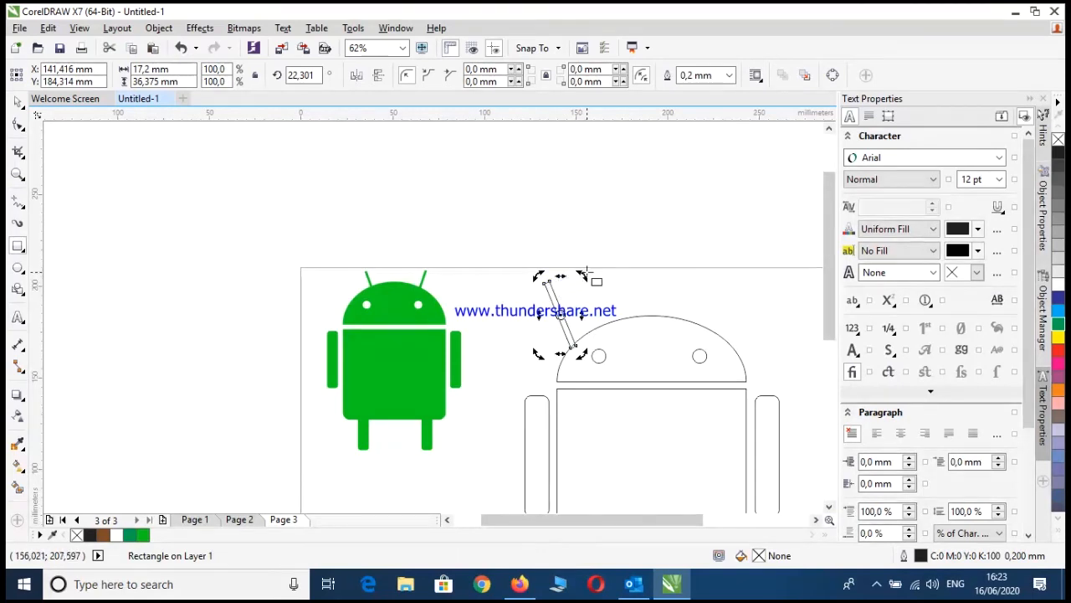
drag(581, 278, 608, 317)
click(560, 313)
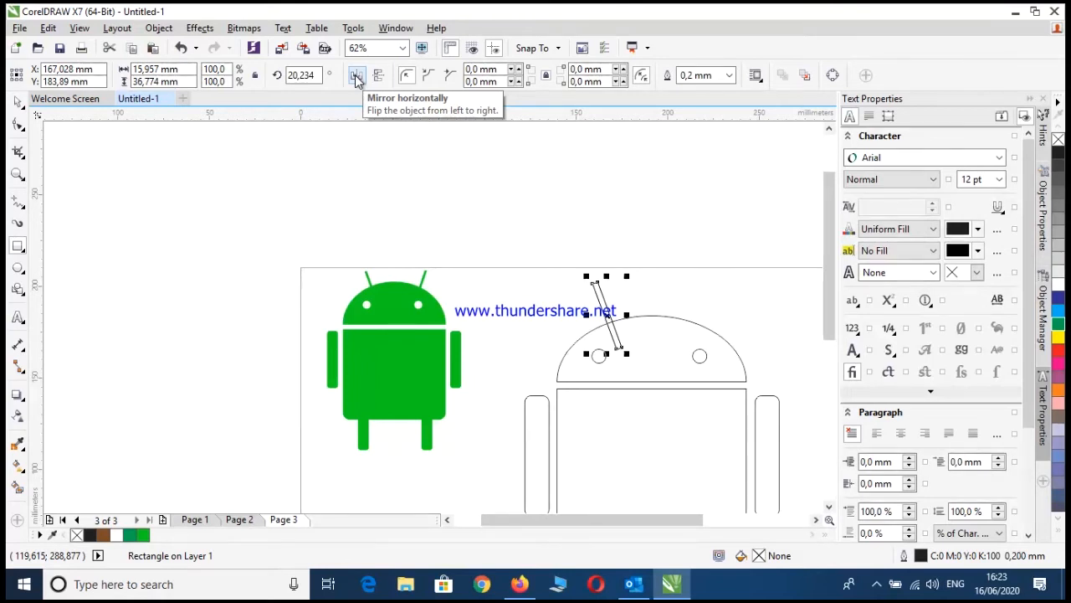
Mirror a copy of the antenna horizontally and move it level to the dome's right side
click(357, 77)
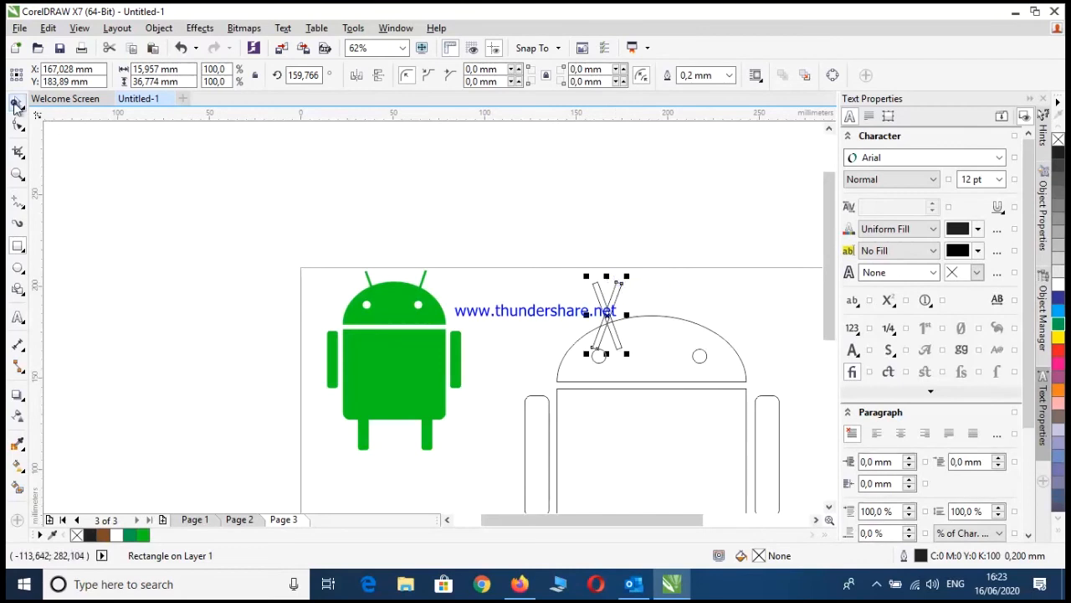
click(17, 102)
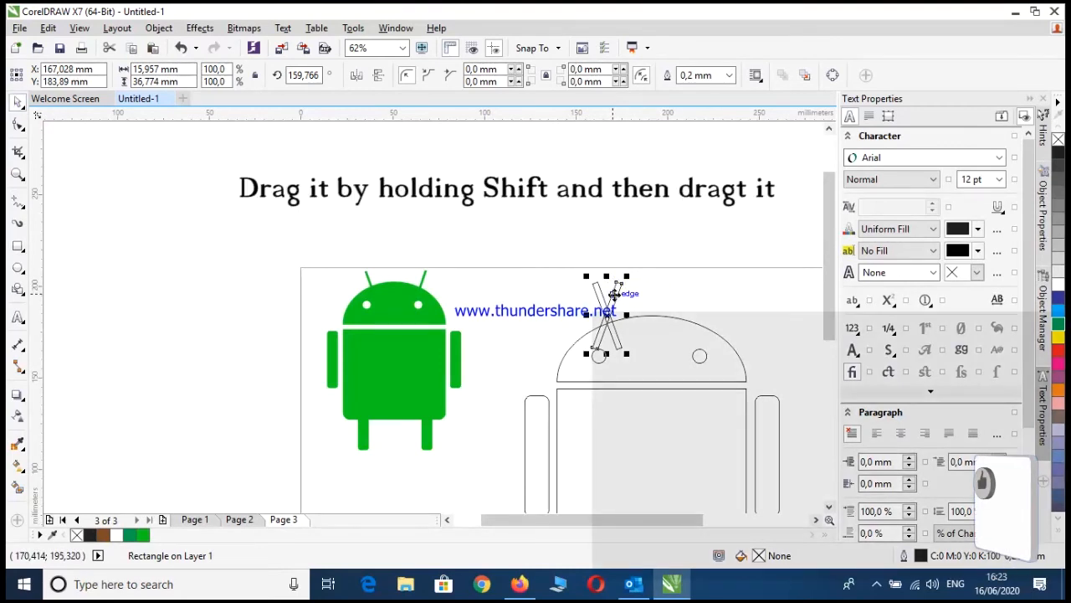
drag(615, 295, 694, 299)
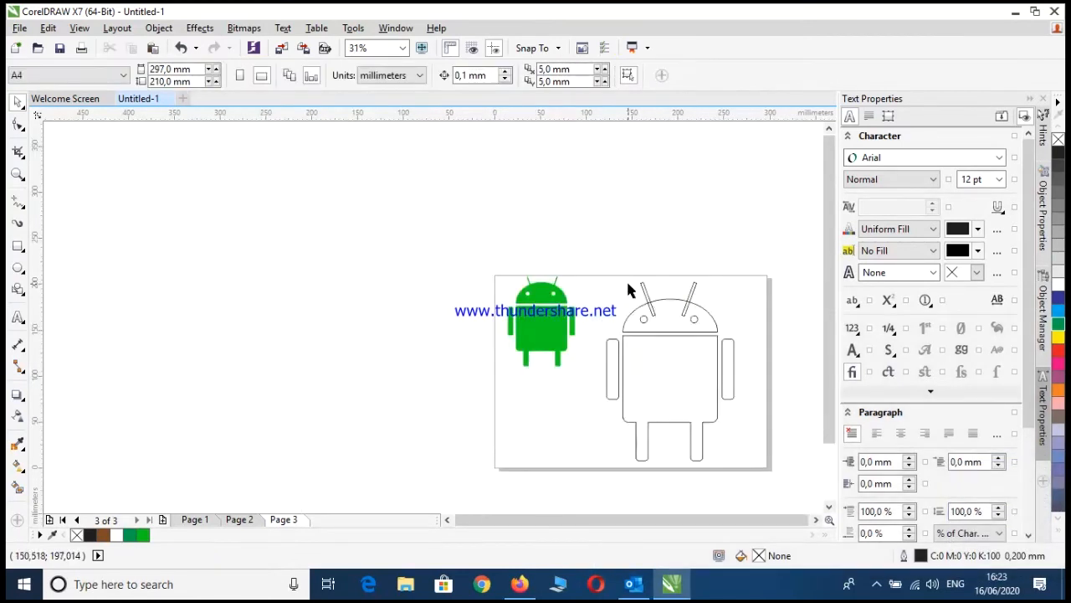
Move the left antenna about 7 mm outward, keeping it at the same height
click(643, 289)
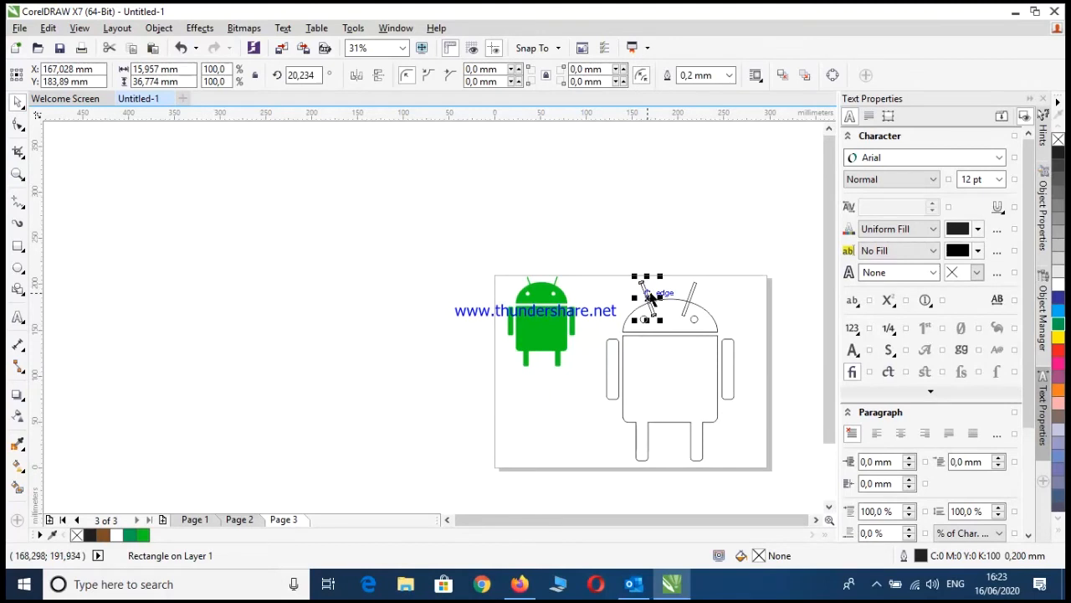
key(Escape)
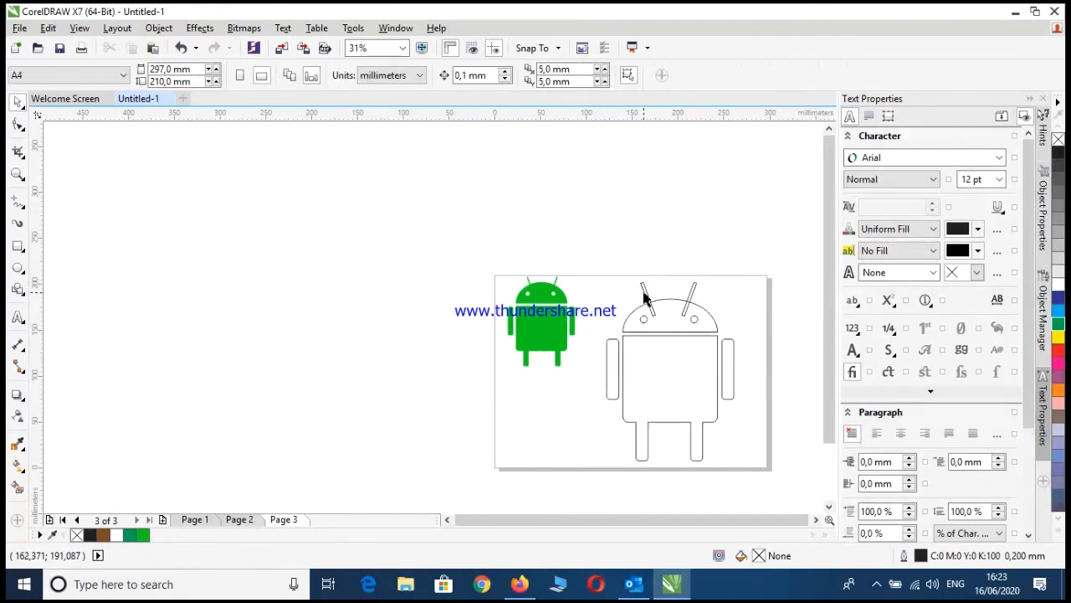
click(645, 291)
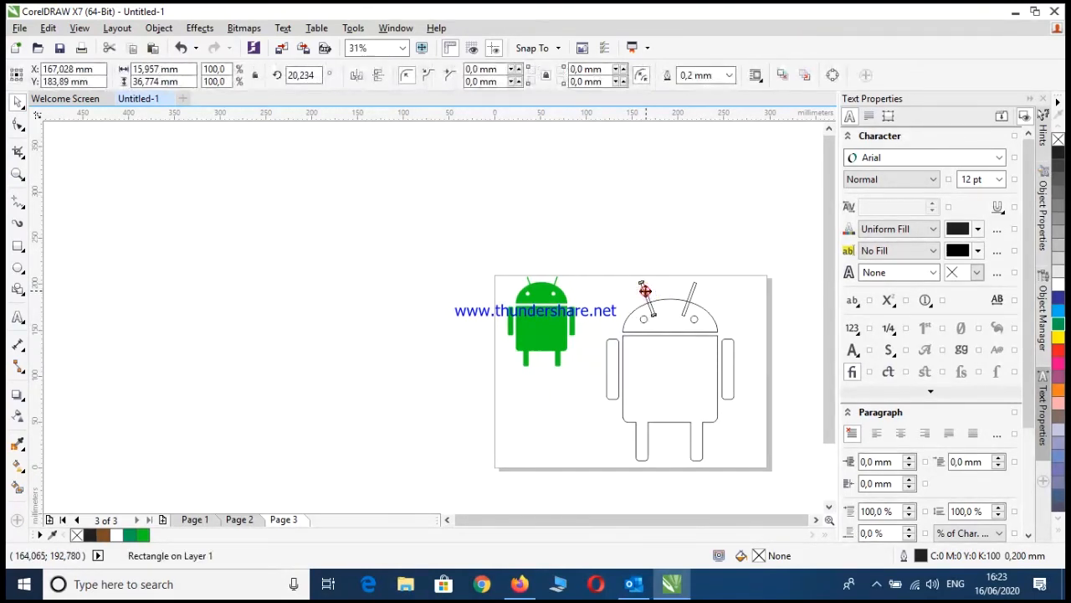
drag(644, 290, 640, 292)
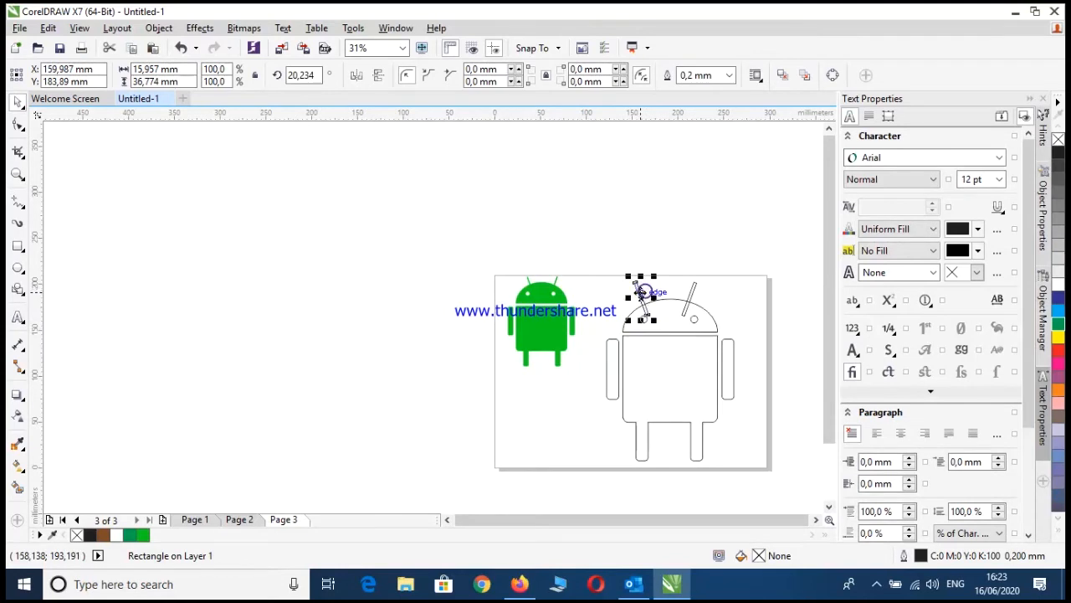
click(694, 293)
key(Escape)
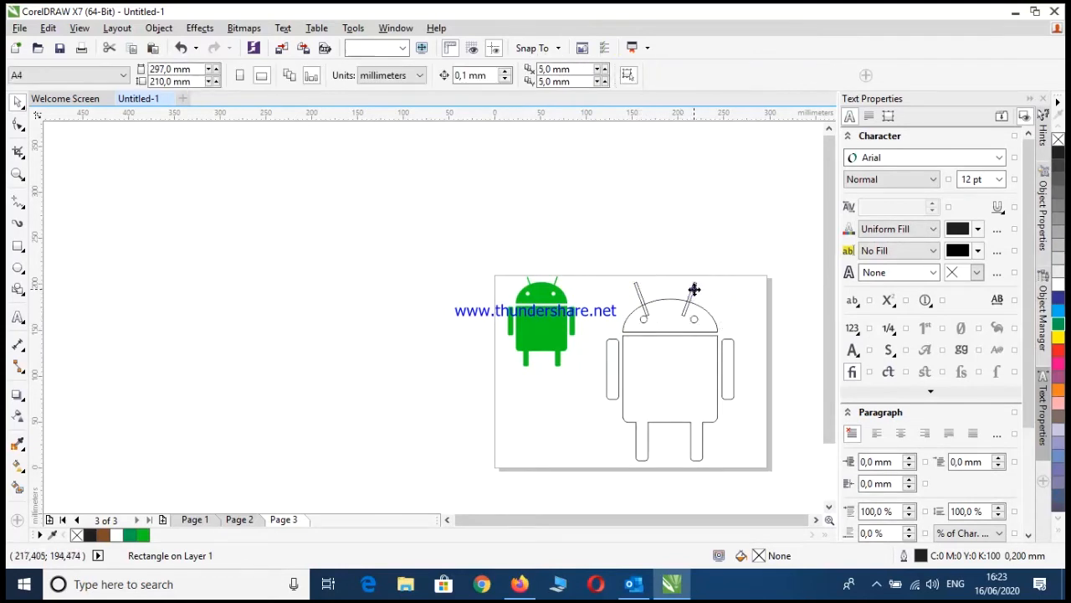
Move the right antenna about 7 mm outward, keeping it at the same height
click(694, 293)
drag(694, 289, 699, 292)
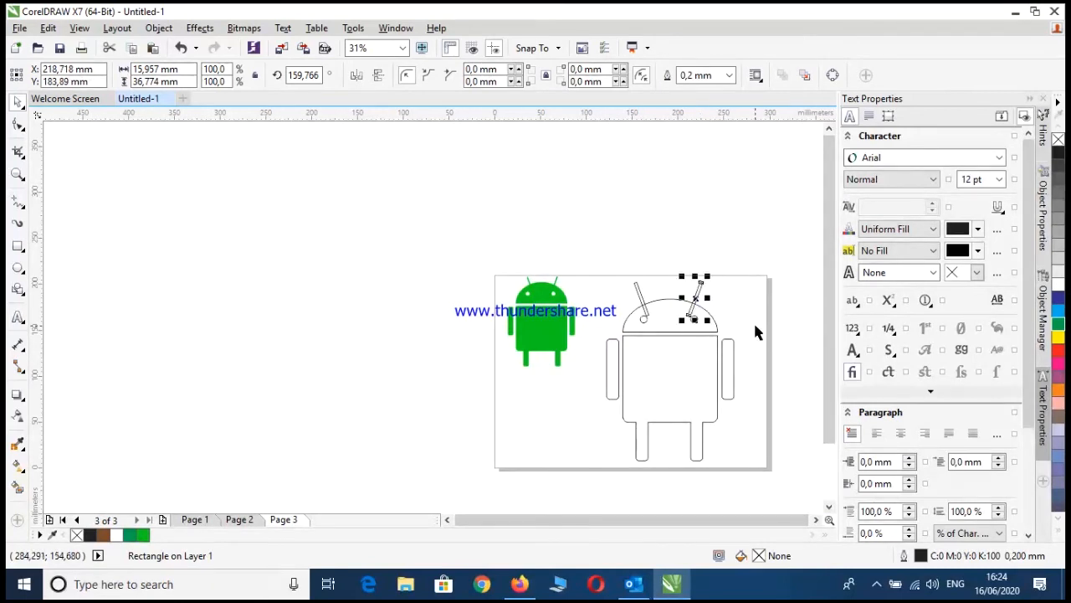
click(737, 328)
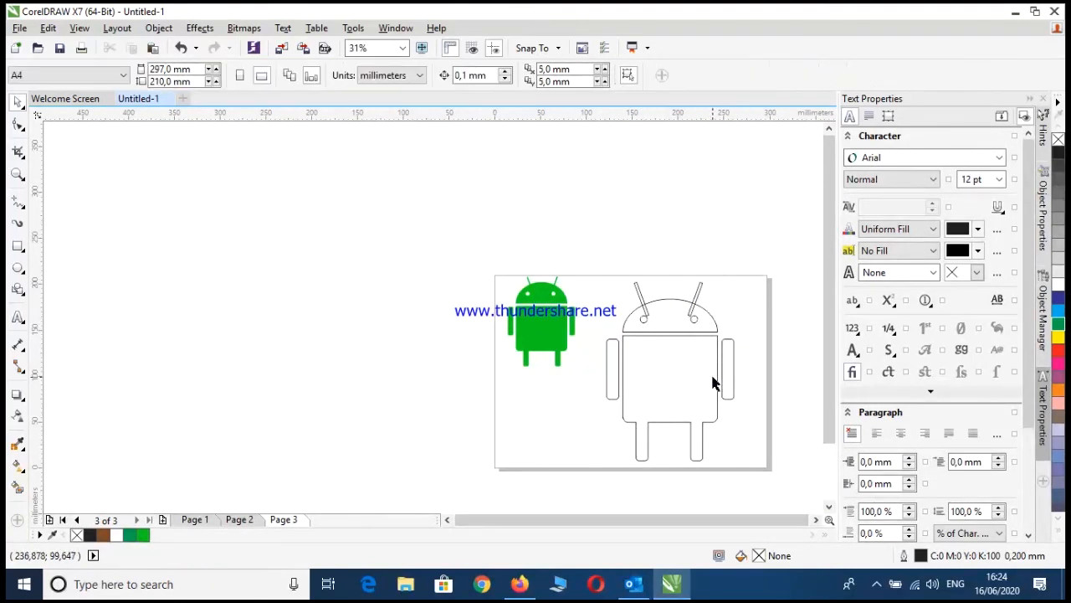
Weld both antennas and the head dome into a single shape
click(637, 289)
click(697, 293)
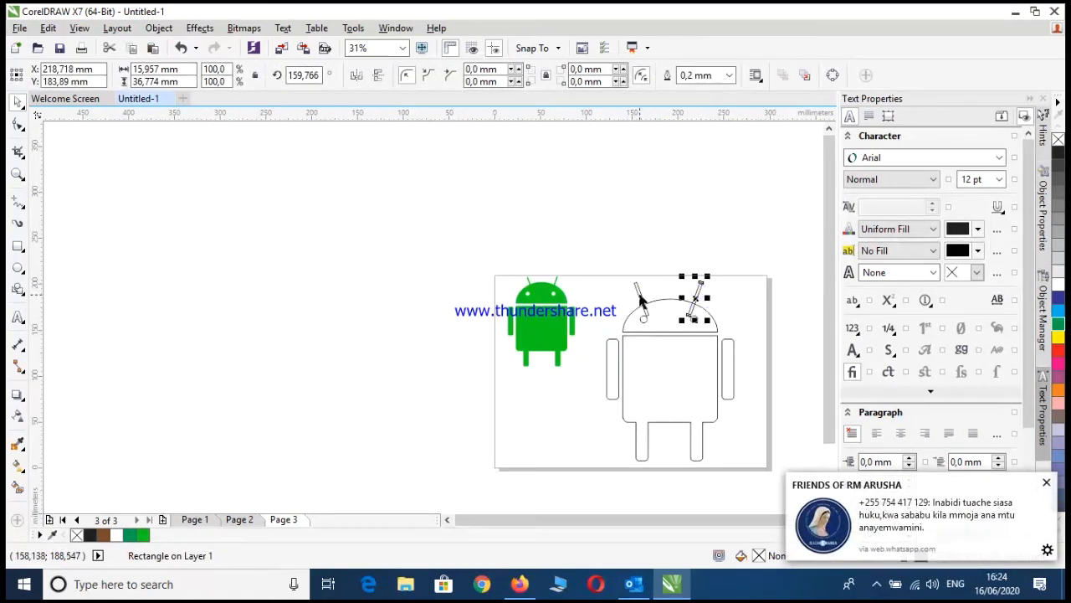
shift+click(639, 295)
shift+click(661, 331)
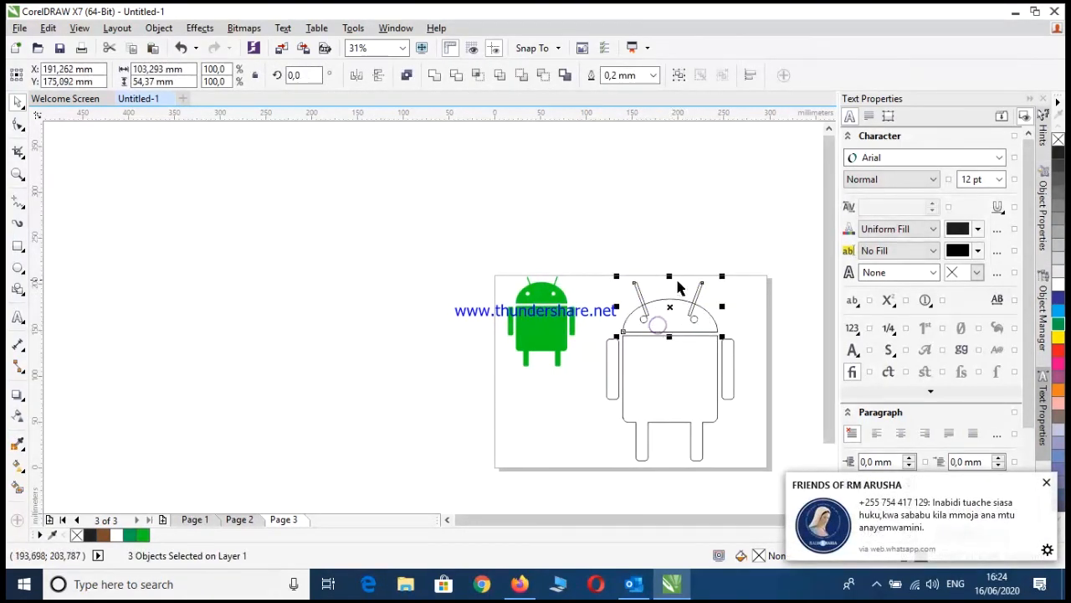
click(435, 77)
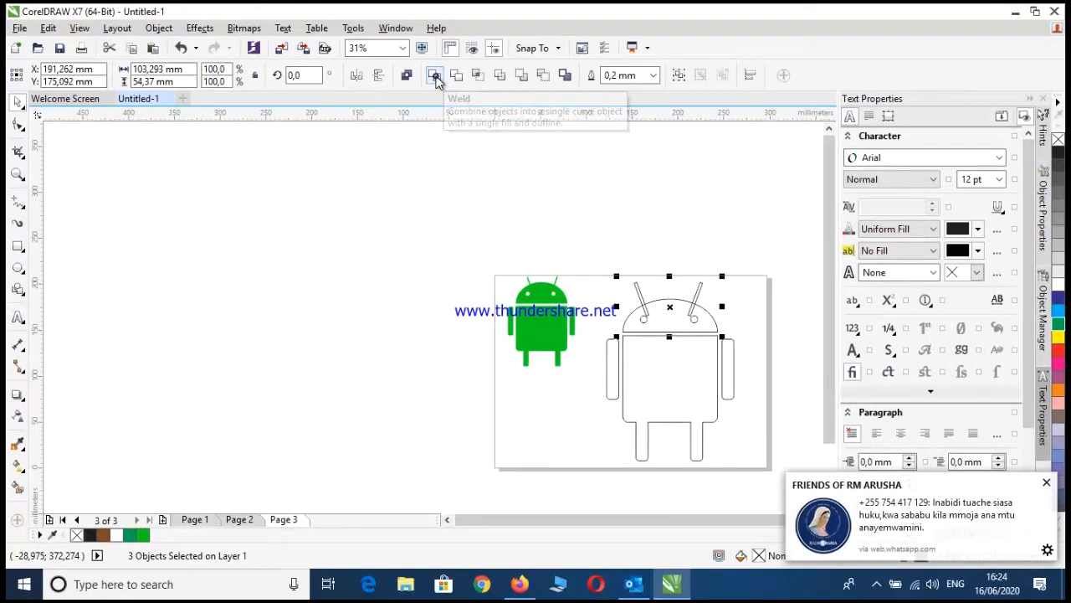
click(698, 192)
Fill all parts of the outlined robot with the reference robot's green, R12 G204 B28 (#0CCC1C)
scroll(753, 377, down, 2)
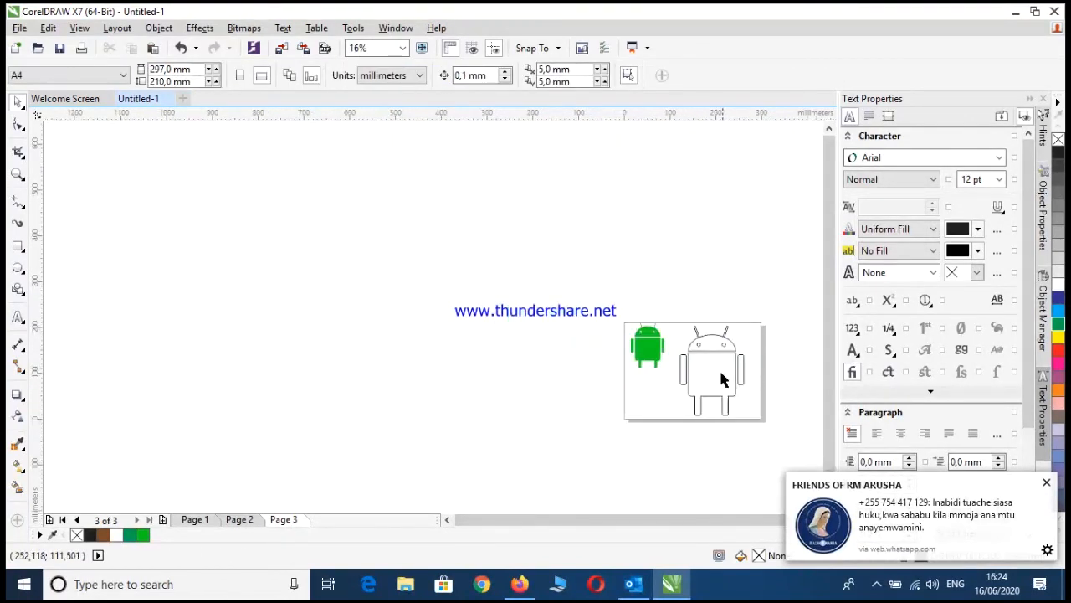
scroll(736, 387, up, 2)
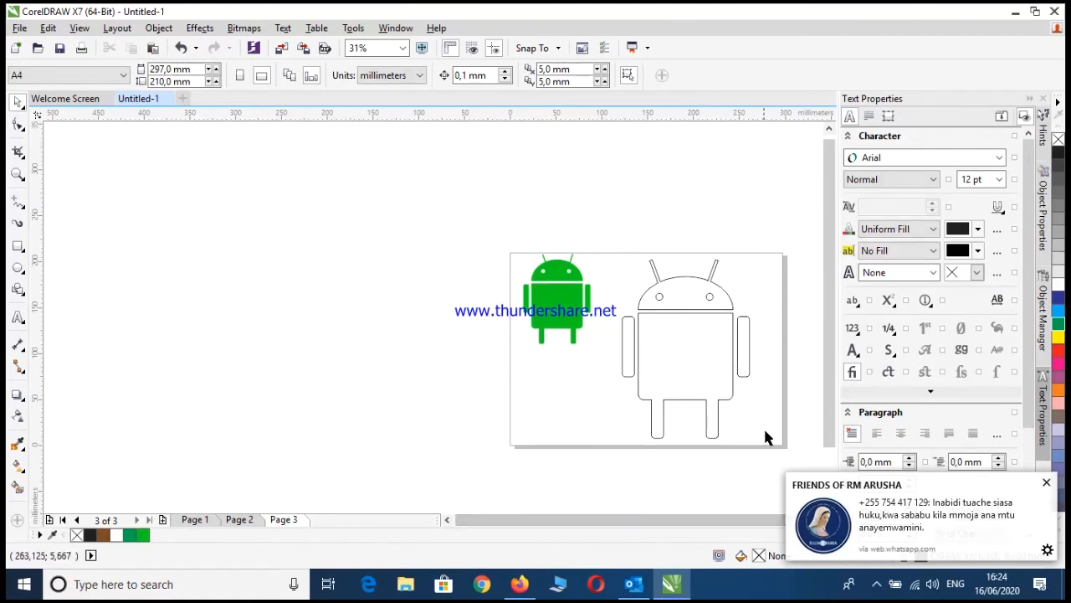
scroll(764, 435, up, 2)
scroll(745, 389, down, 2)
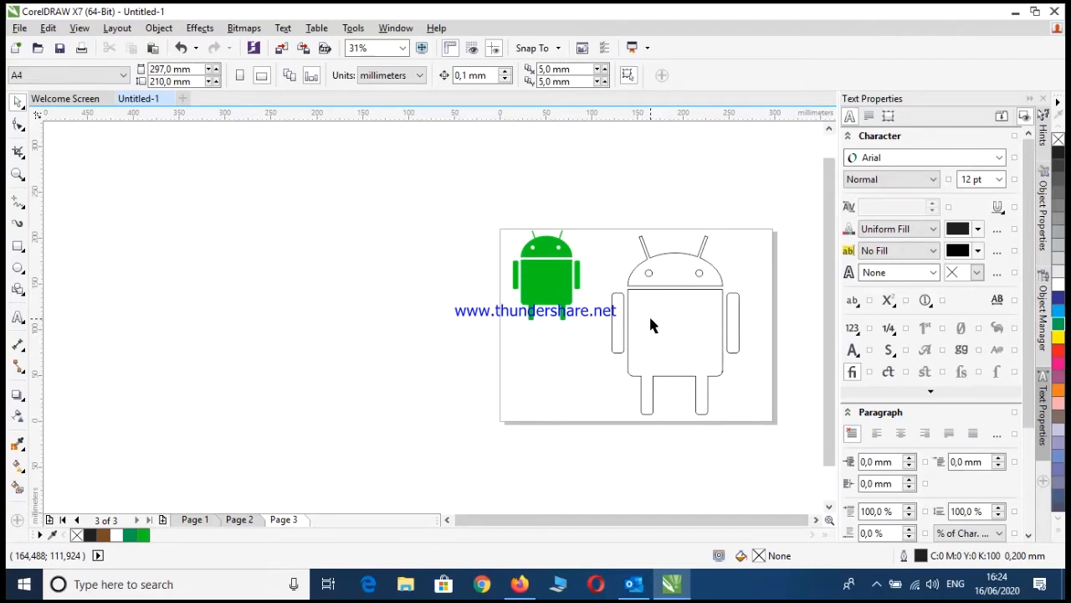
click(667, 327)
drag(751, 455, 596, 211)
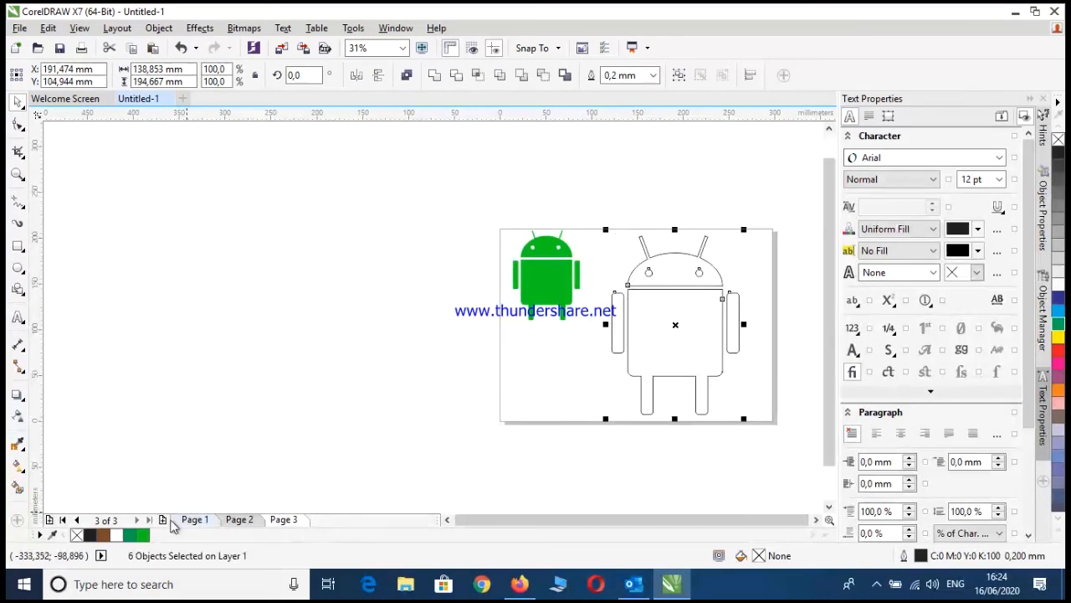
click(139, 536)
click(269, 302)
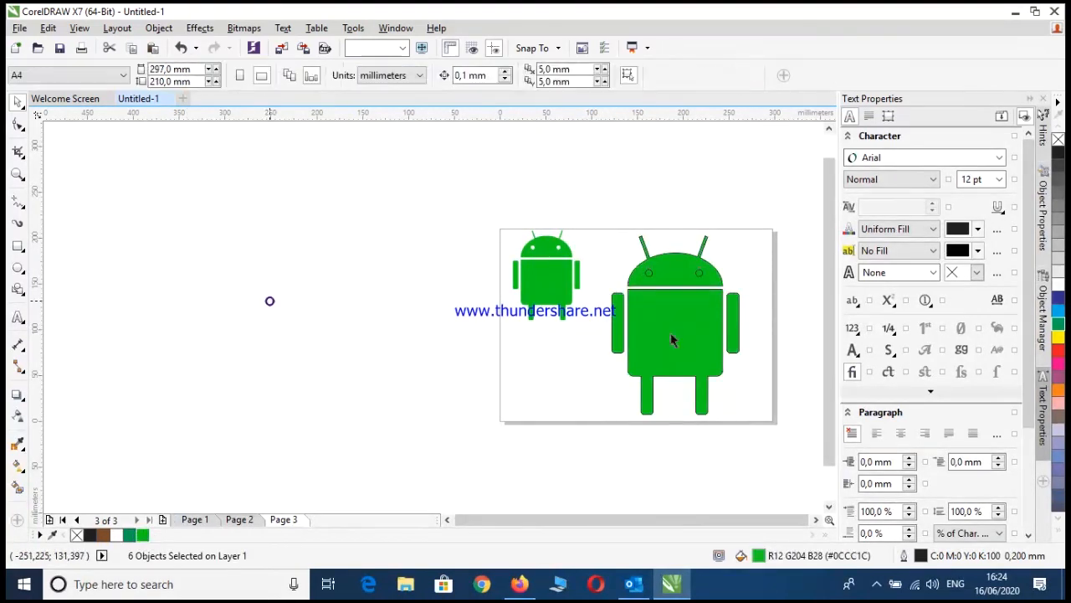
Fill both eyes of the new robot with white
drag(703, 288, 632, 270)
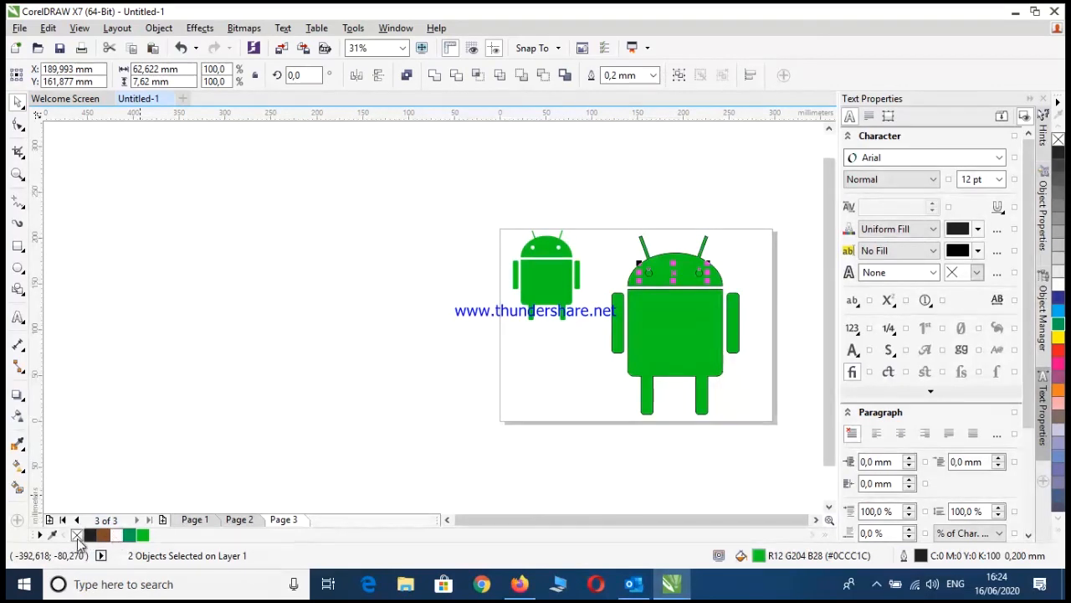
click(77, 537)
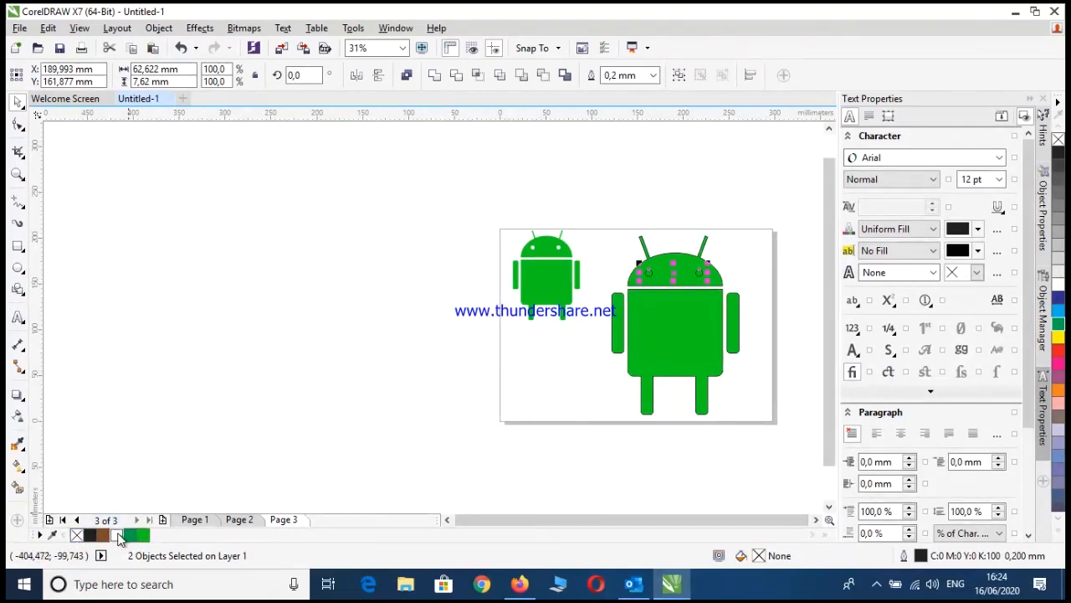
click(280, 315)
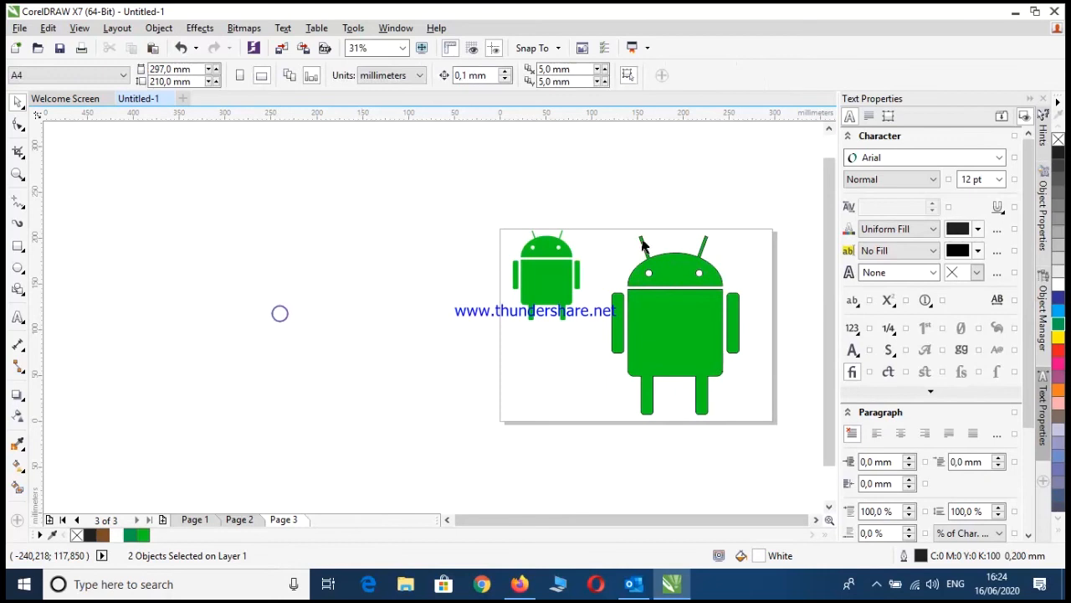
Remove the black outline from all parts of the new robot
scroll(725, 270, up, 2)
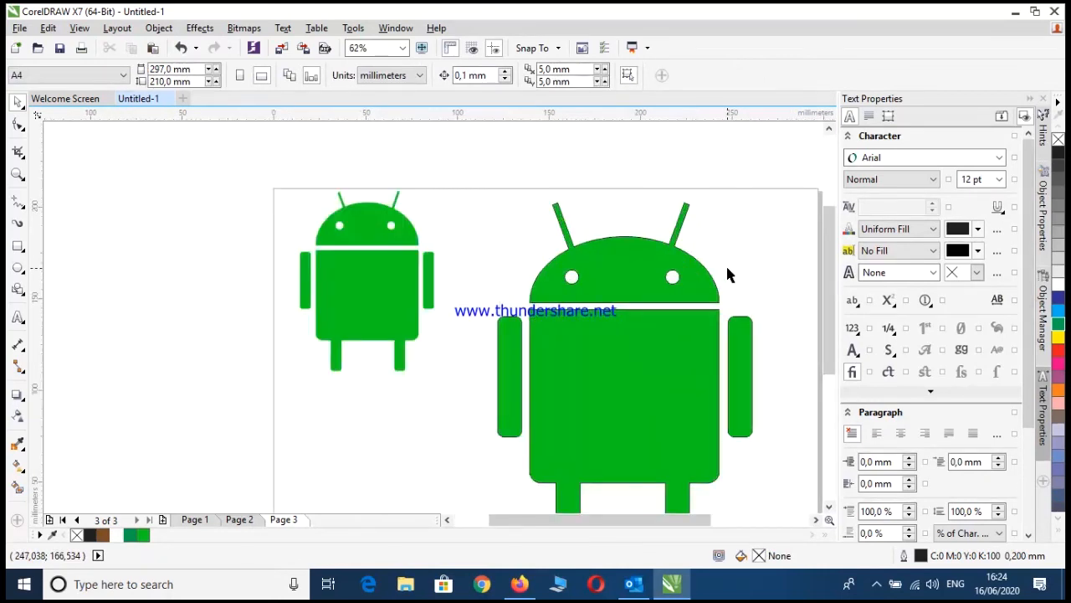
scroll(728, 273, down, 2)
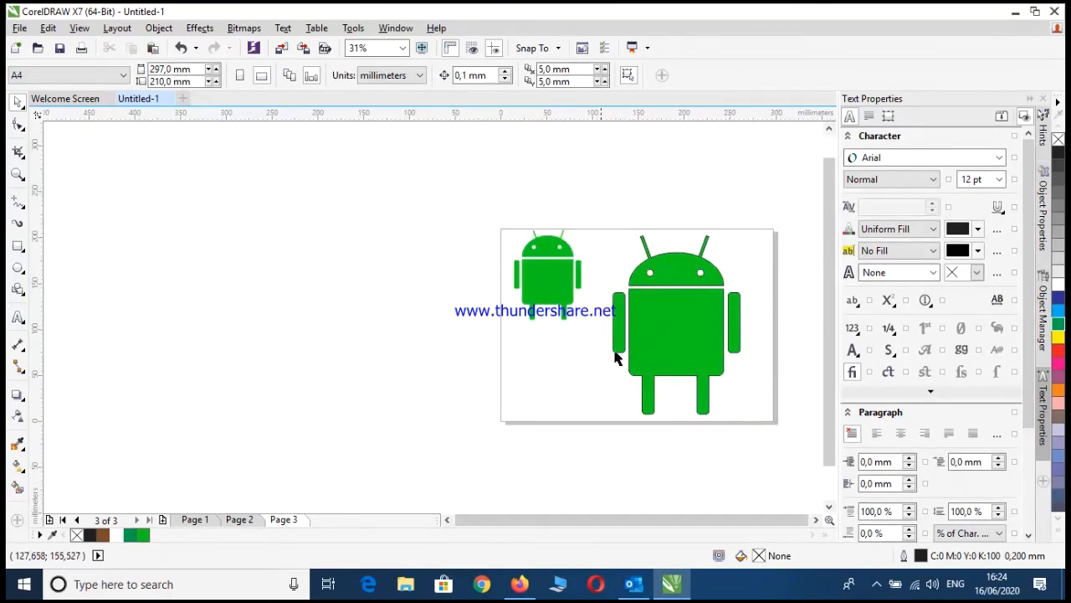
scroll(678, 336, up, 2)
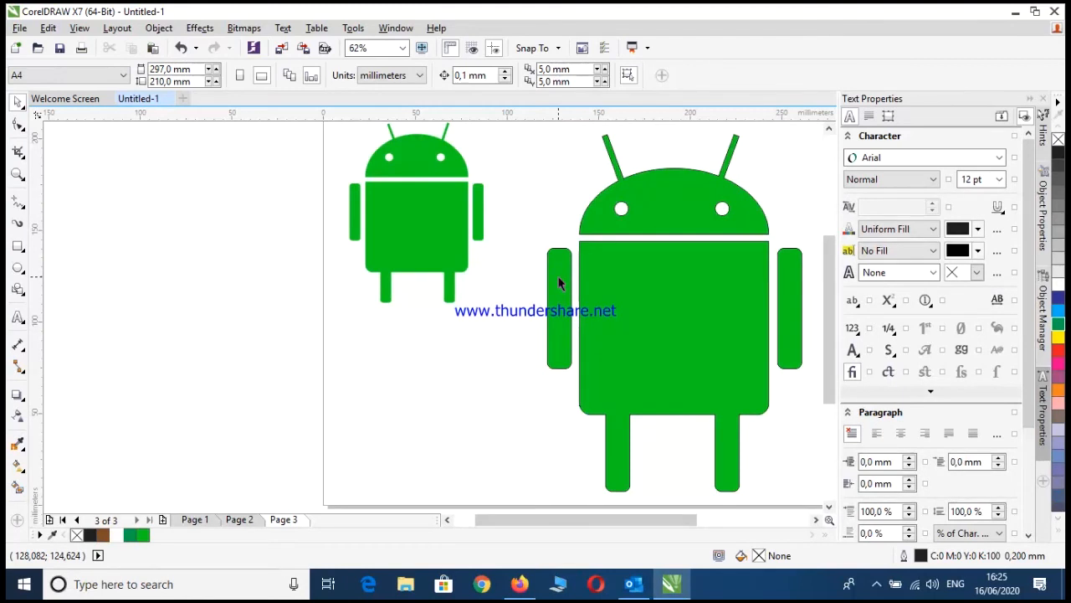
scroll(730, 413, down, 2)
drag(789, 488, 618, 240)
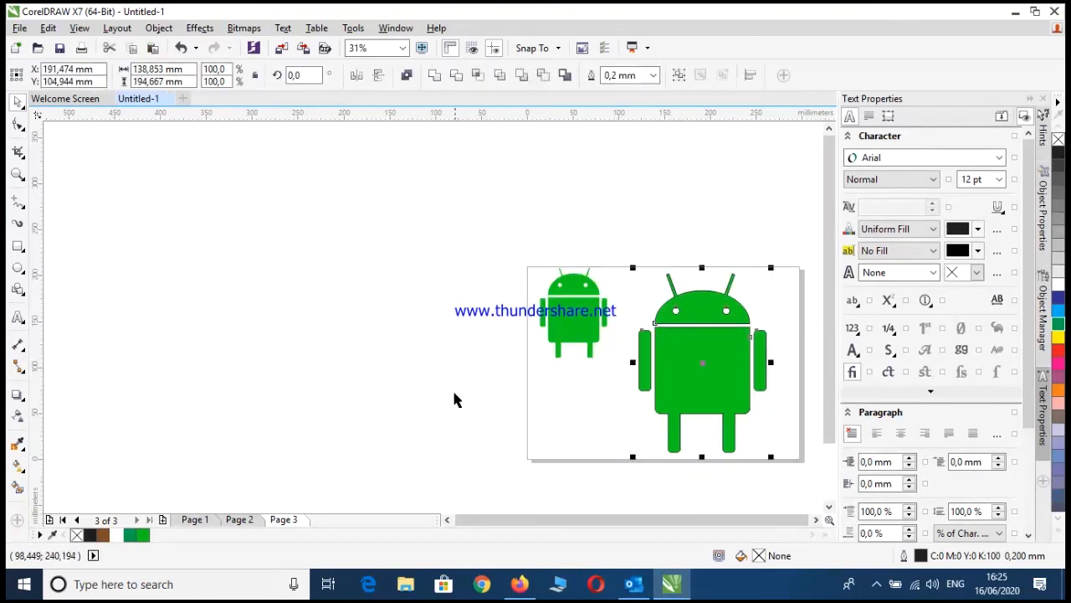
right_click(77, 542)
click(682, 192)
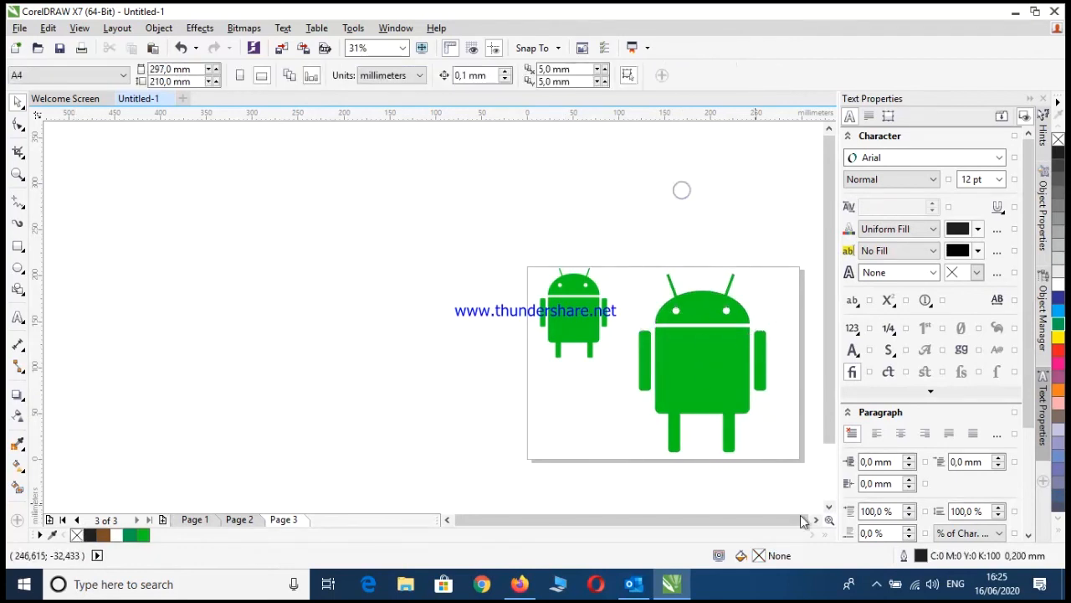
Scale the whole new robot down to about 94.5 by 132.5 mm and move it up beside the reference robot
scroll(783, 431, up, 2)
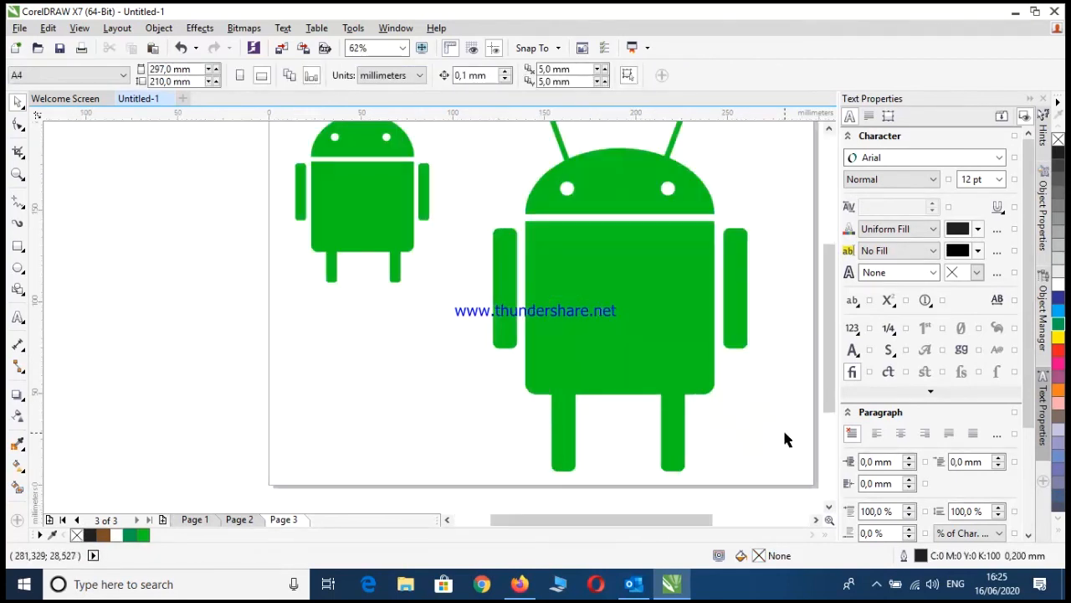
scroll(784, 432, down, 1)
scroll(769, 419, down, 1)
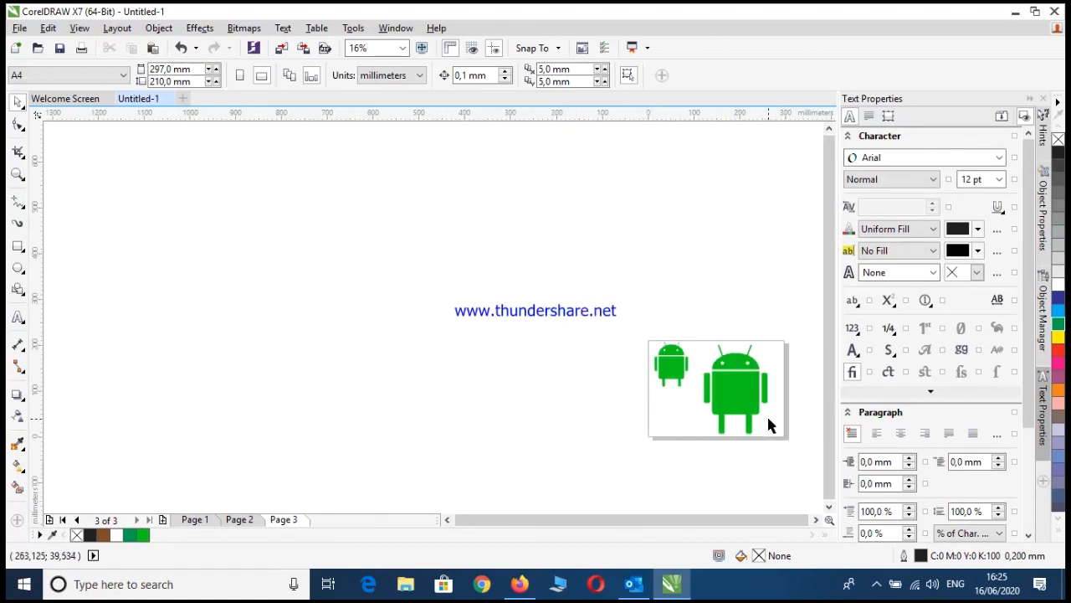
scroll(770, 408, up, 2)
scroll(760, 469, down, 1)
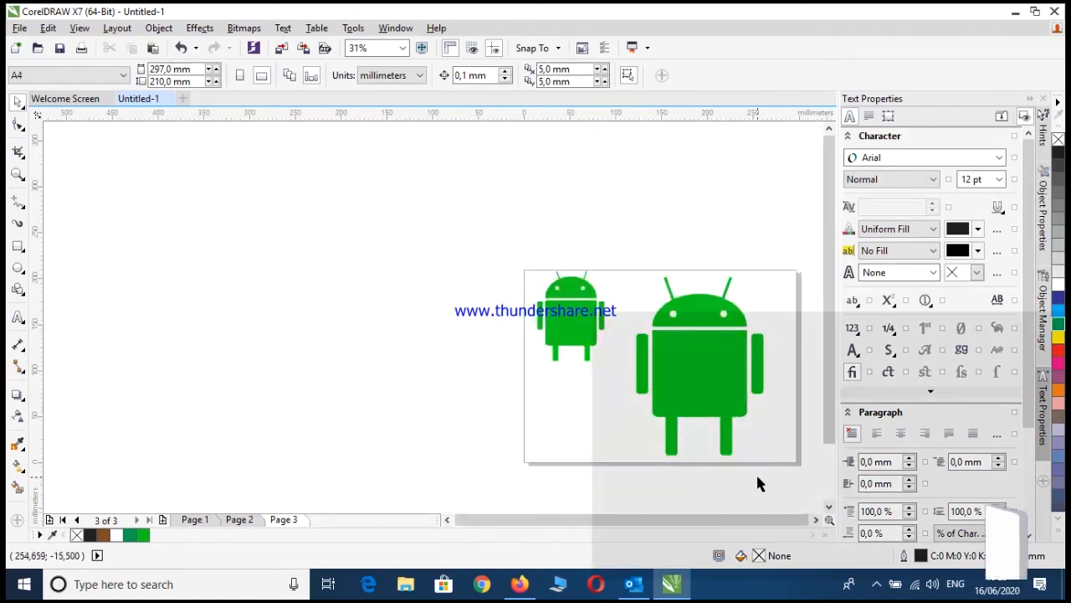
drag(701, 479, 619, 266)
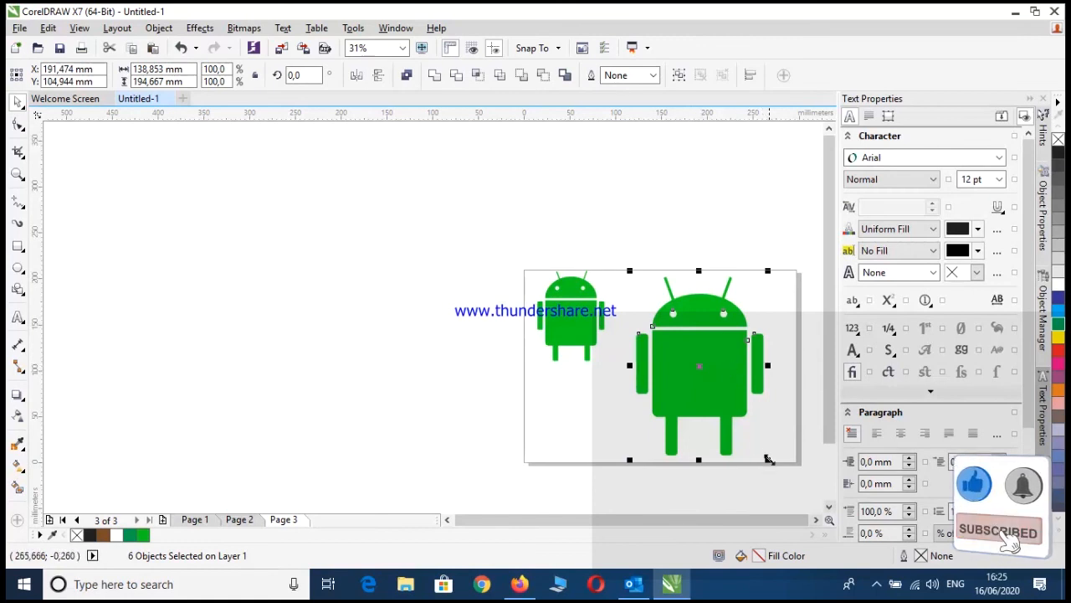
drag(768, 459, 751, 430)
drag(714, 353, 693, 318)
Place a copy of the scaled-down robot on the lower part of the page, below the reference robot
click(772, 375)
drag(750, 424, 613, 268)
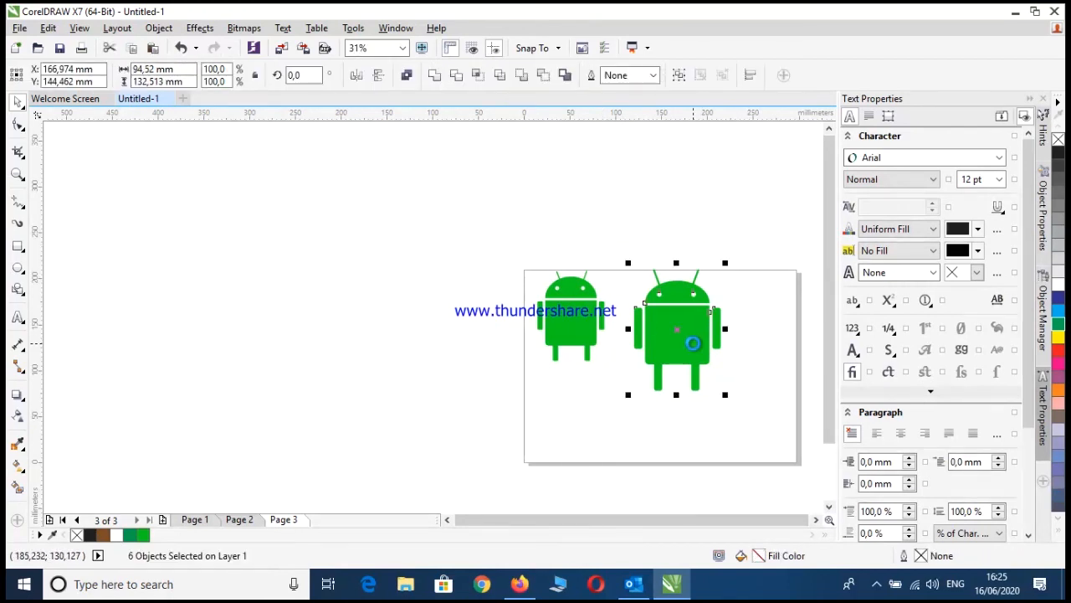
drag(685, 329, 602, 411)
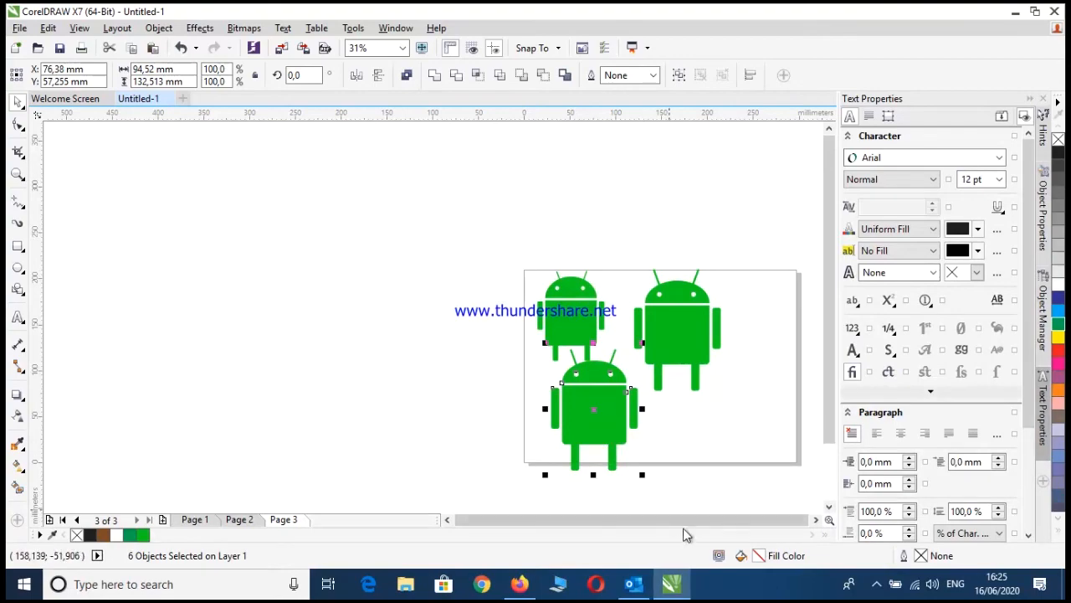